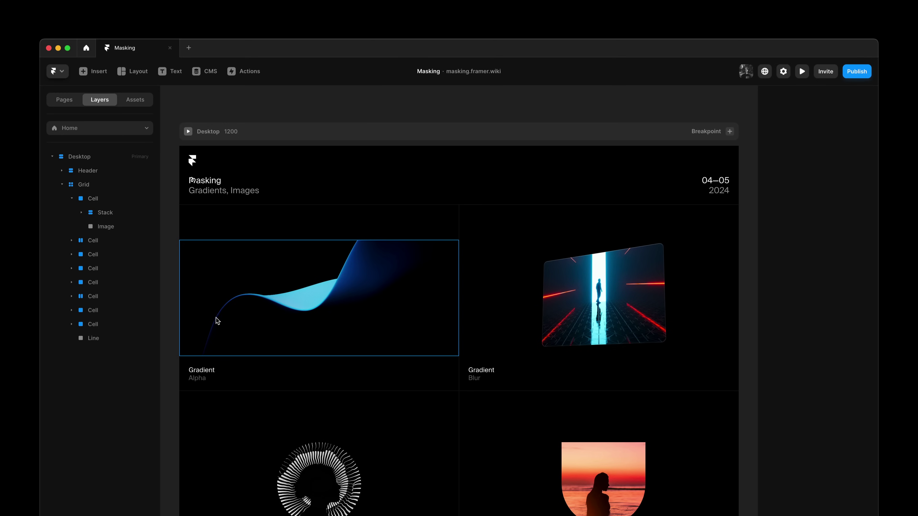
Add a Linear gradient mask to the wave image, after trying Radial and Conic
click(418, 299)
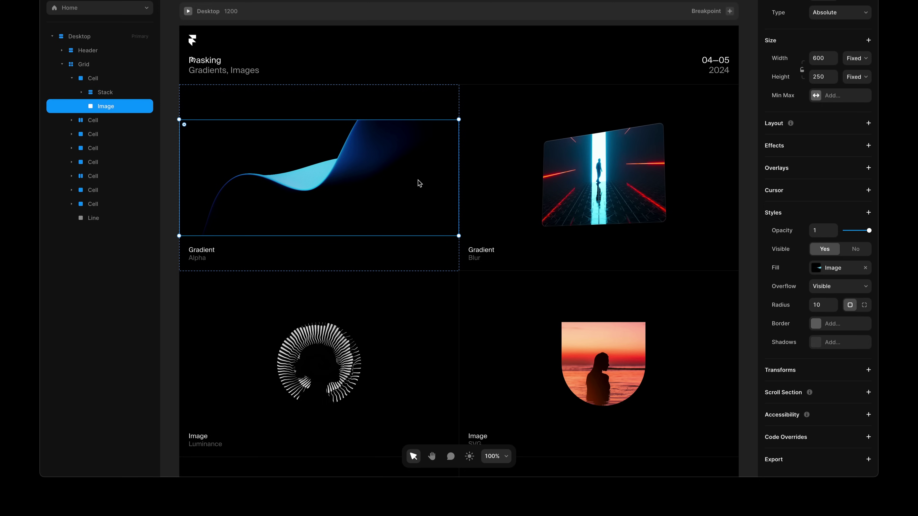
click(836, 215)
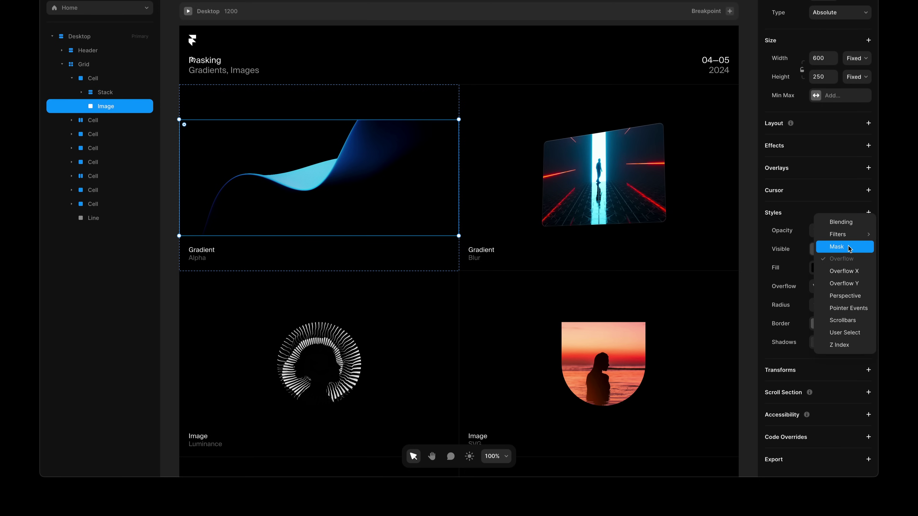
click(857, 247)
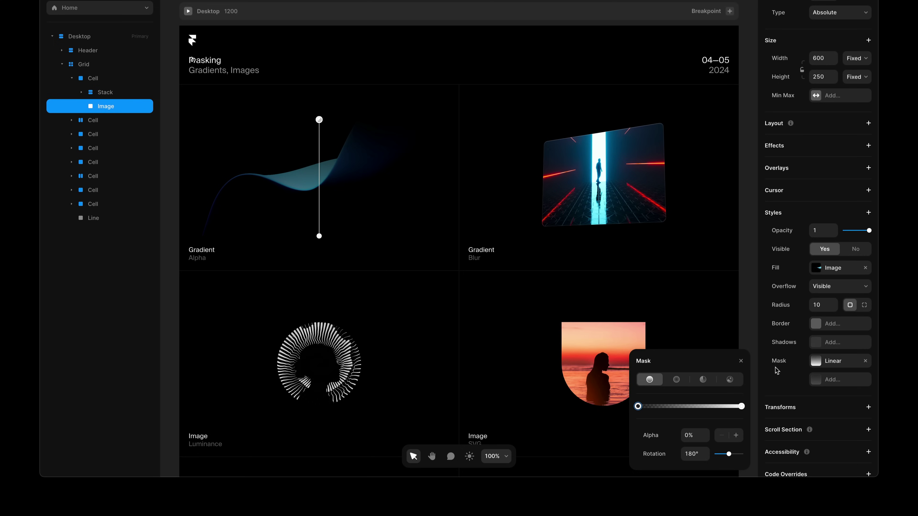
click(677, 380)
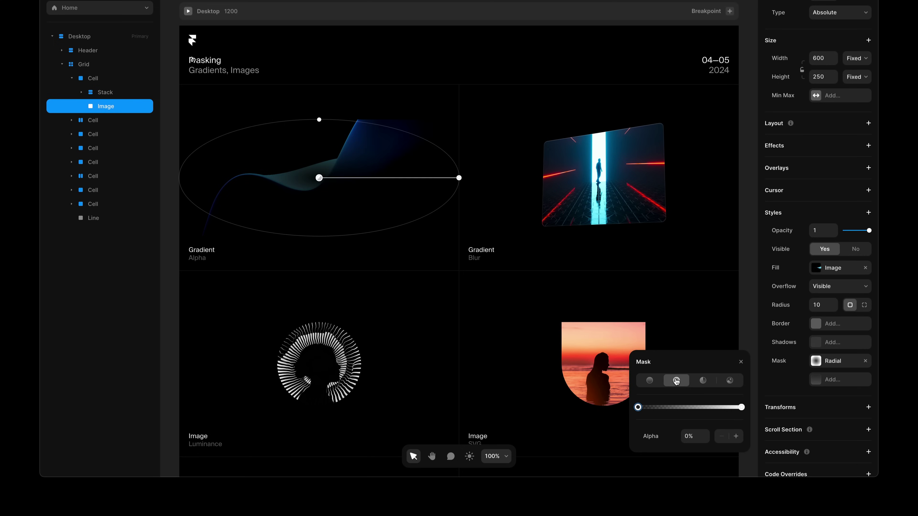
click(702, 381)
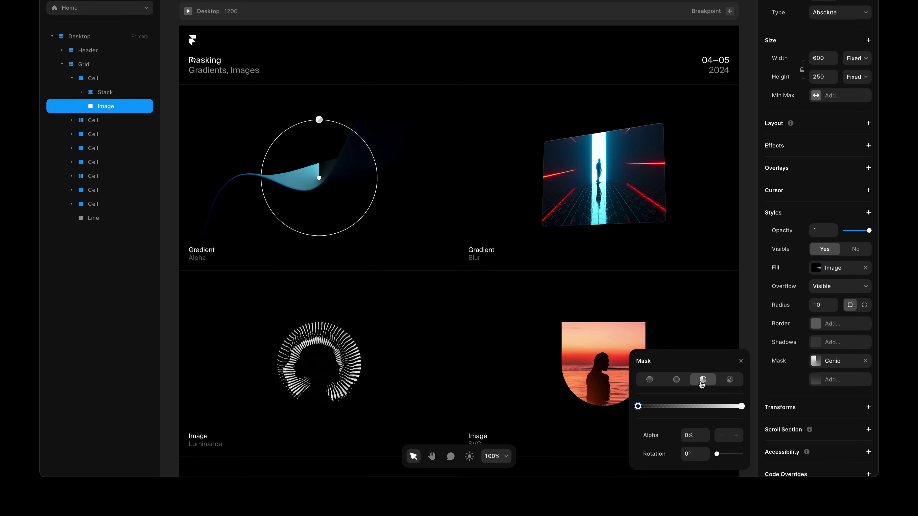
click(651, 381)
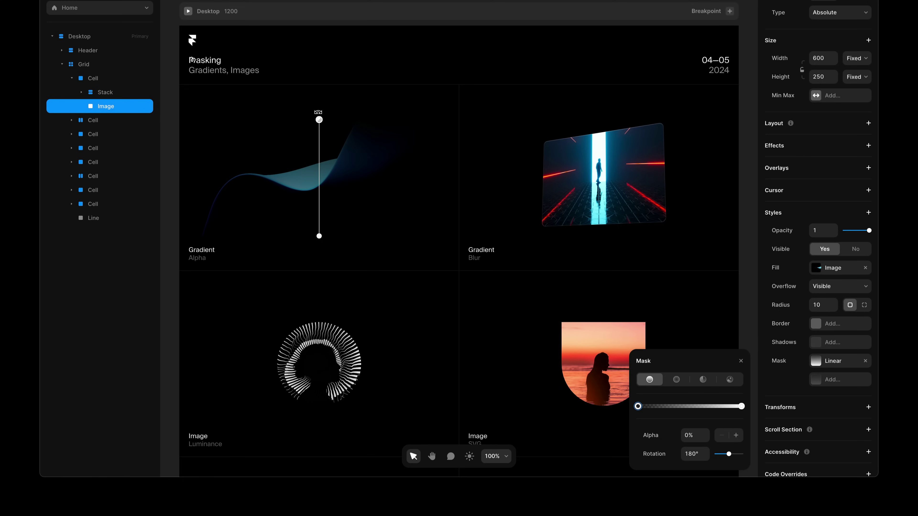
Rotate the wave mask's gradient line to 228° and pull its ends toward the wave
drag(318, 112, 381, 123)
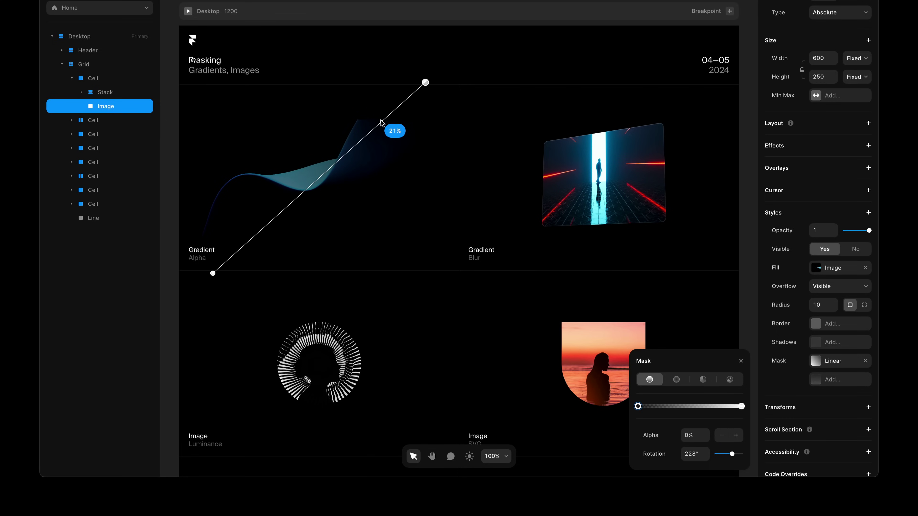
drag(425, 83, 356, 146)
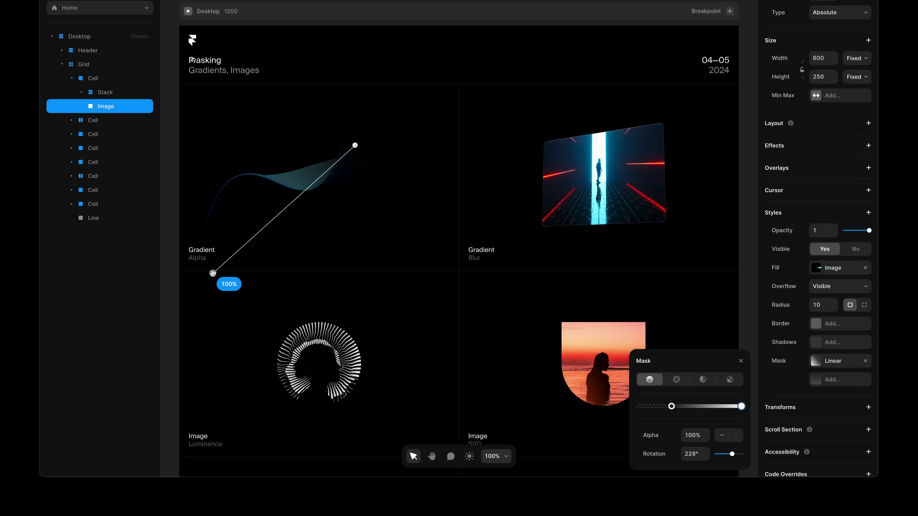
drag(216, 275, 229, 257)
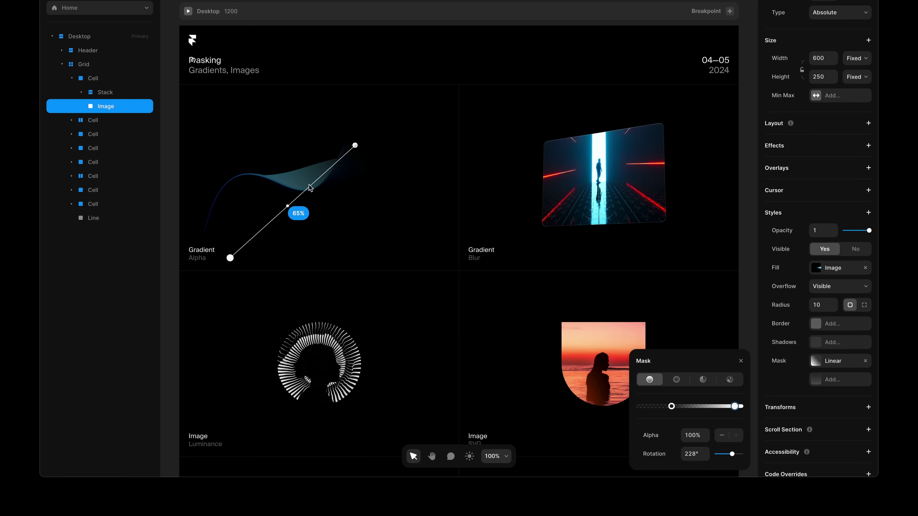
Add two middle stops to the mask gradient, each at 100% alpha
click(331, 167)
click(259, 231)
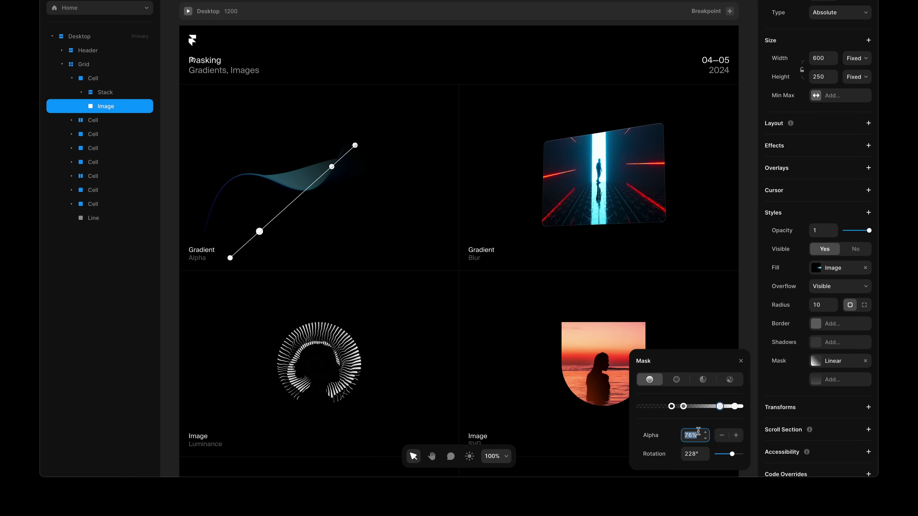
text(100%)
click(683, 407)
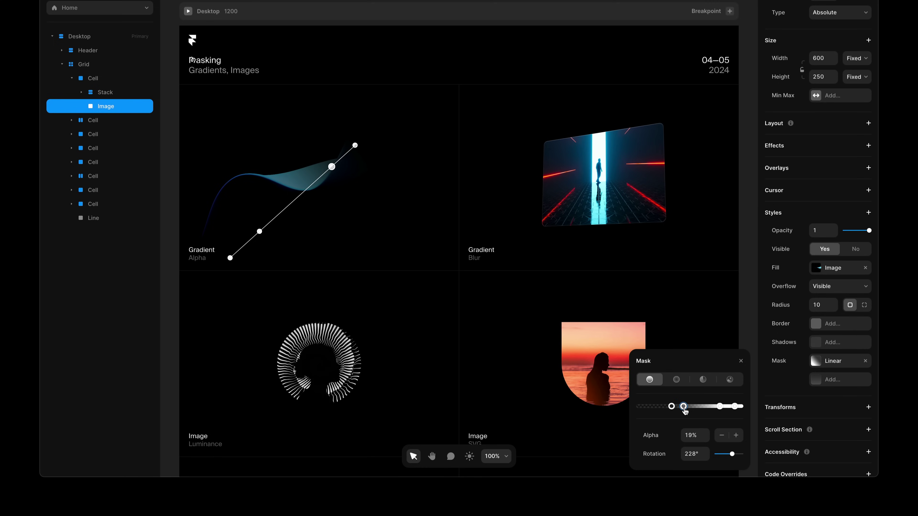
text(100%)
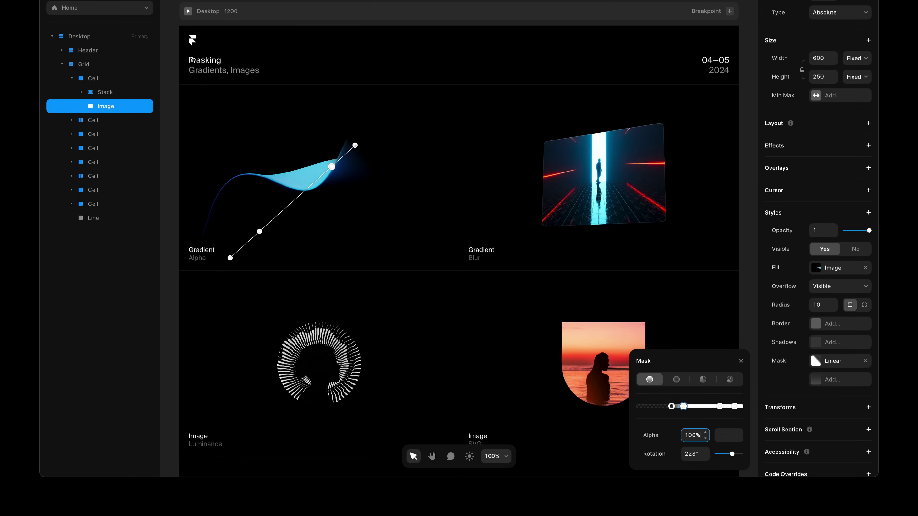
click(735, 406)
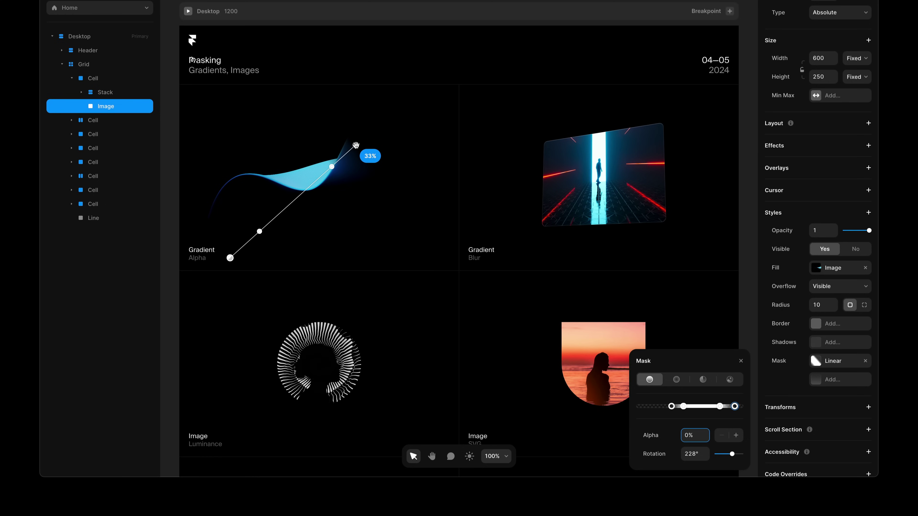
Slide the mask's end handles and stops along the line and rotate it to about 235°
drag(357, 144, 280, 215)
drag(231, 258, 248, 234)
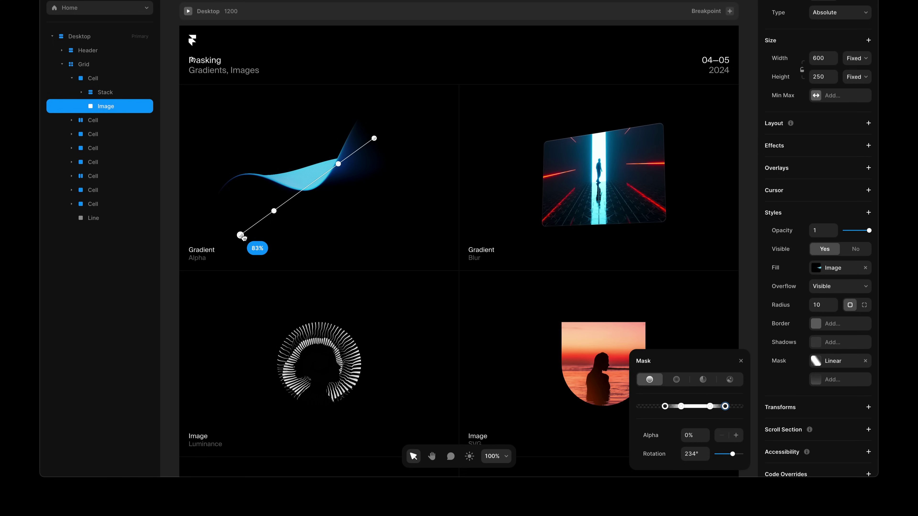
drag(375, 139, 334, 168)
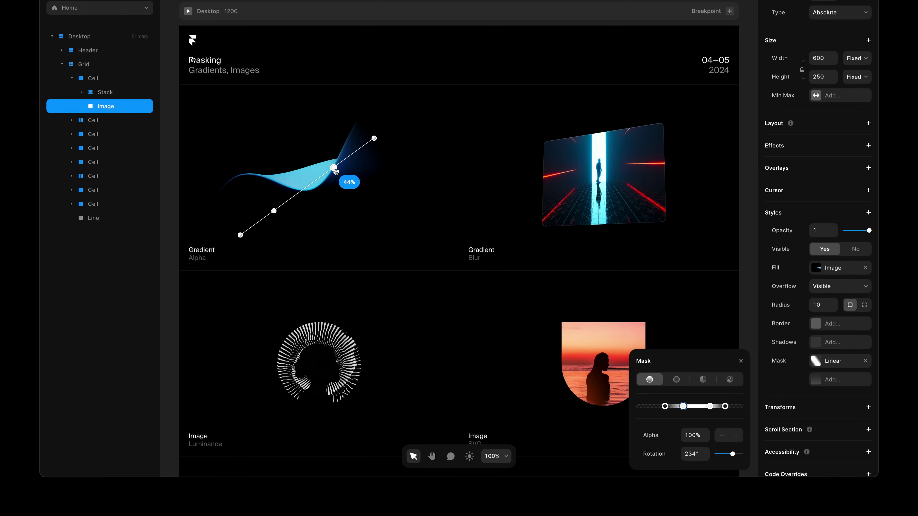
click(373, 139)
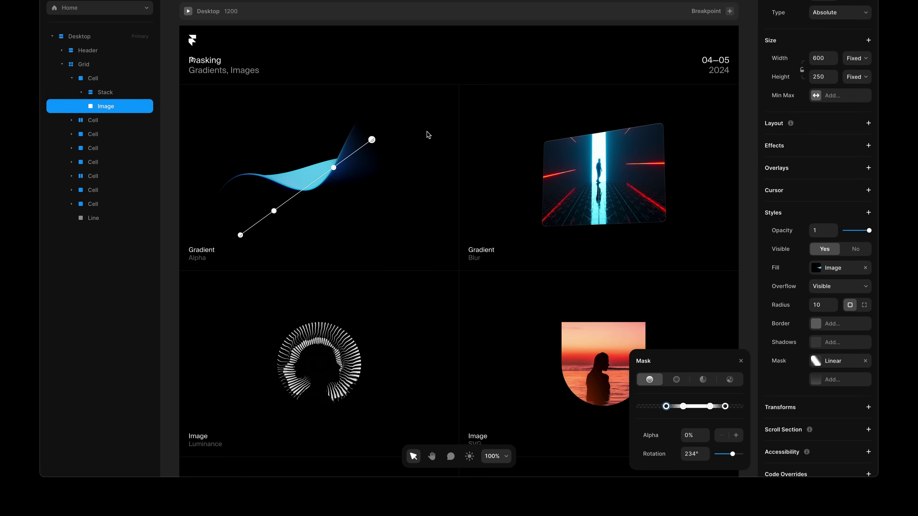
mouse_move(379, 139)
mouse_down()
mouse_move(388, 151)
mouse_move(382, 131)
mouse_up()
click(421, 104)
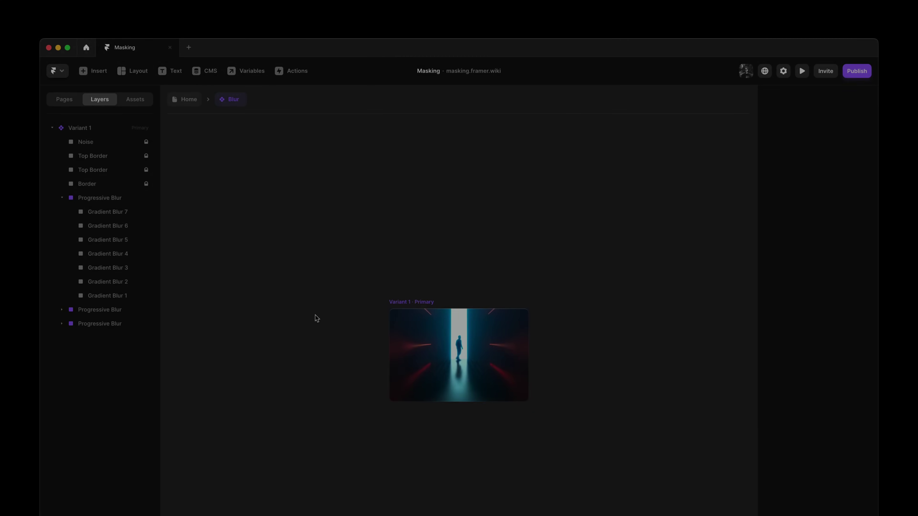
Step through the stacked Gradient Blur layers of the Progressive Blur group
click(116, 295)
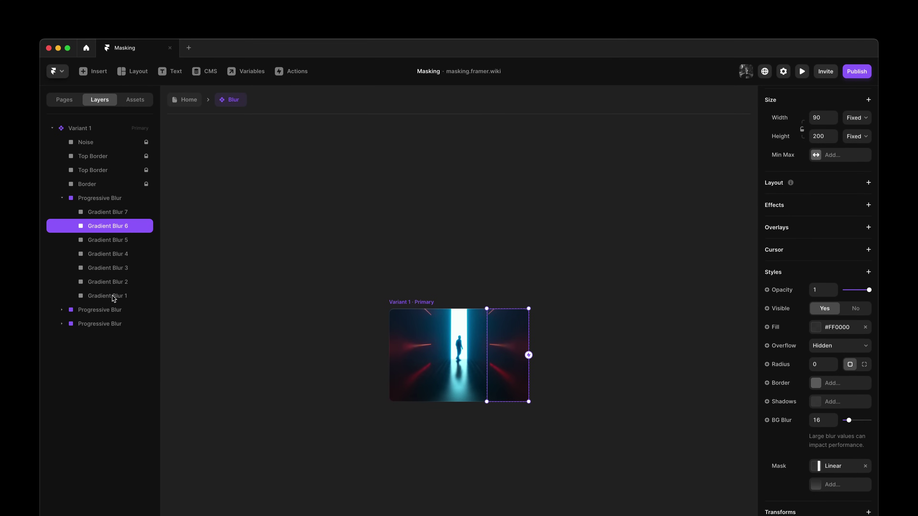
click(113, 296)
click(114, 283)
click(116, 268)
click(115, 286)
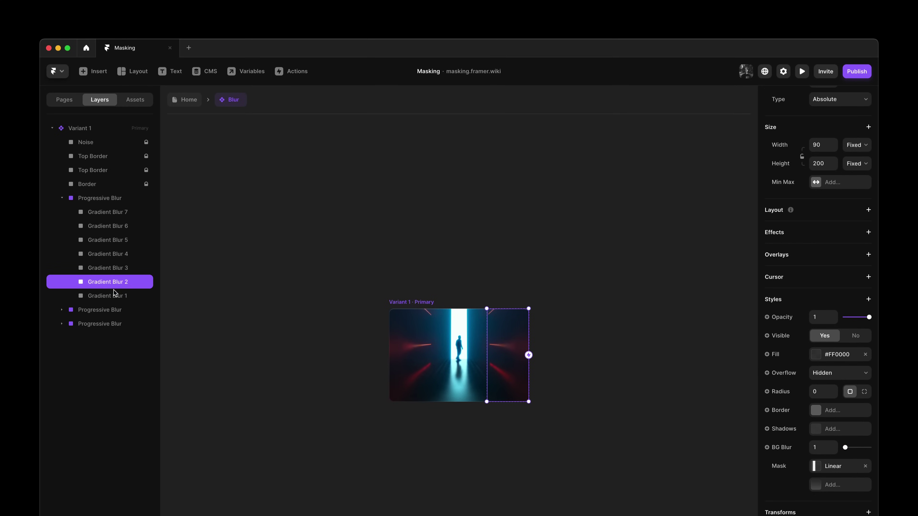
click(114, 298)
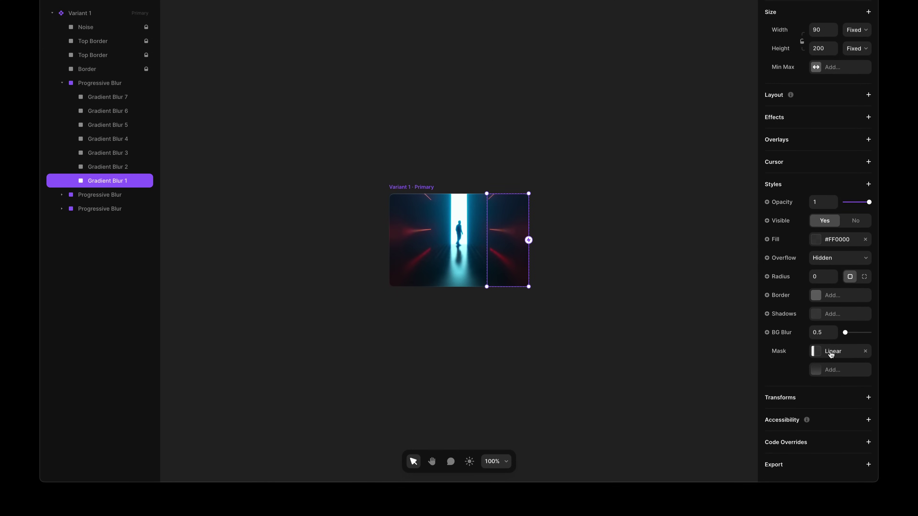
Check Gradient Blur 1's linear 90° mask, then select the 90 × 200 Progressive Blur group
click(838, 468)
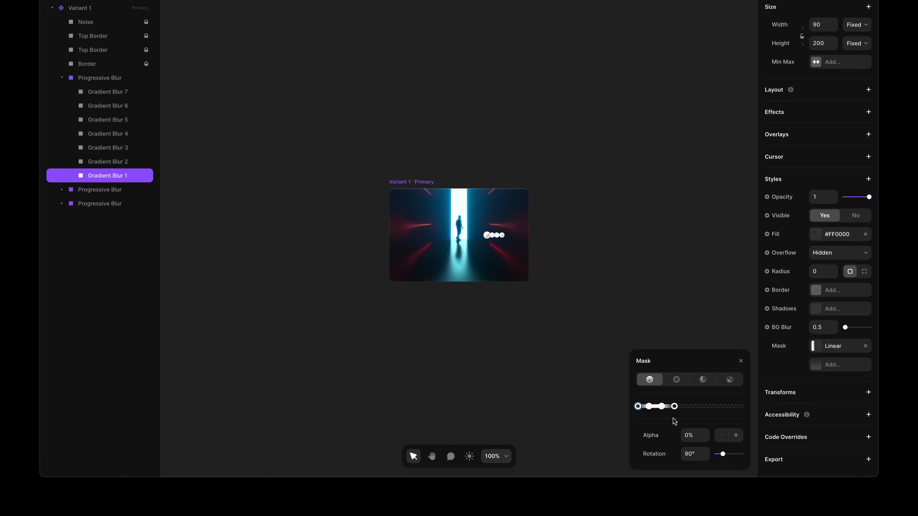
click(741, 362)
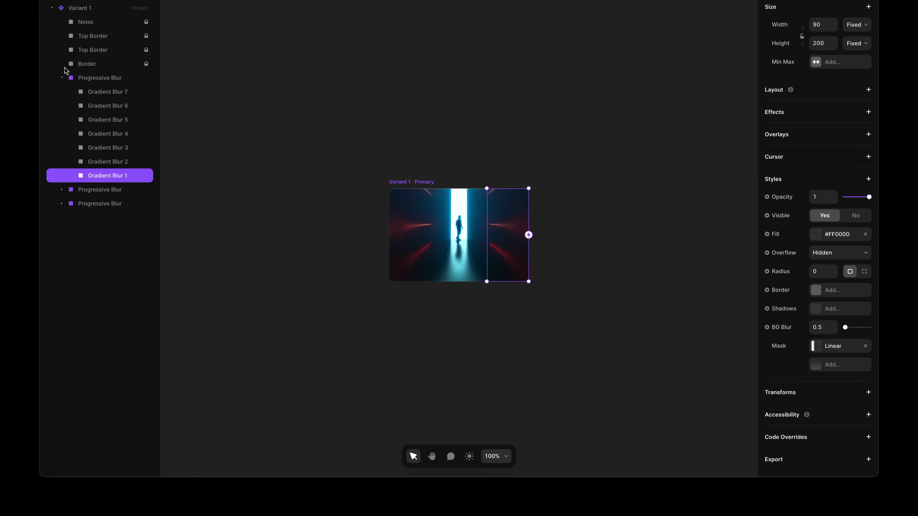
click(82, 77)
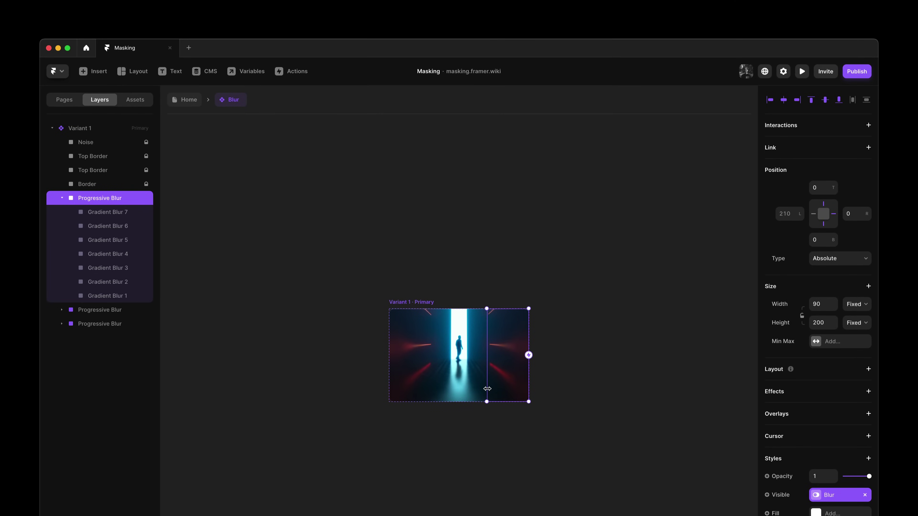
Back on the Home page, toggle the Gradient Blur card's Blur between No and Yes, ending on Yes
click(259, 307)
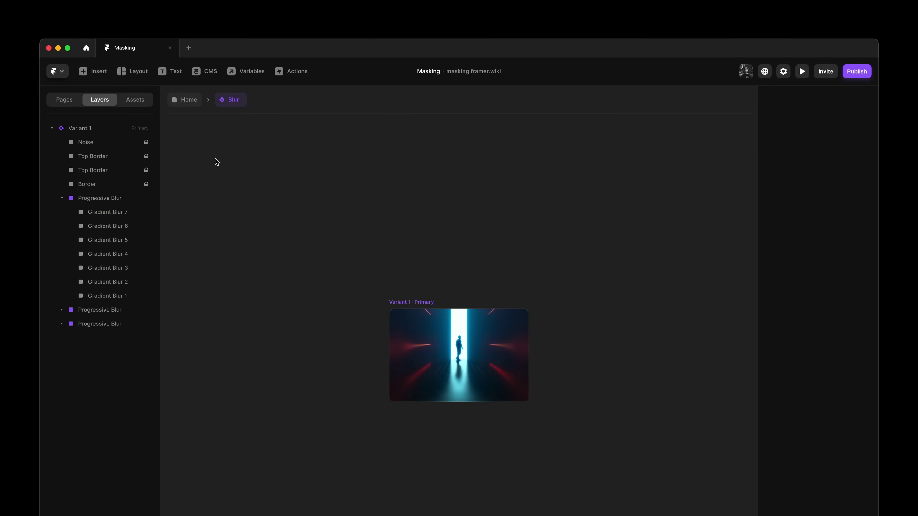
click(189, 100)
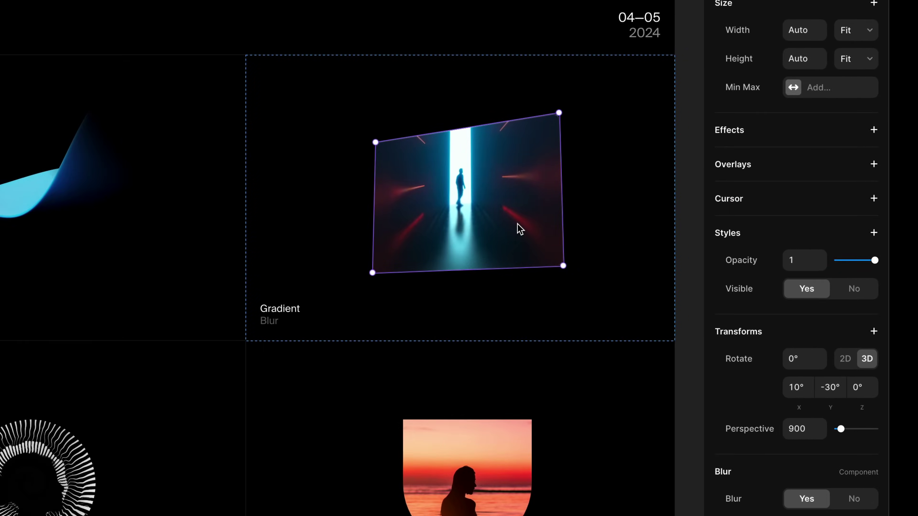
click(830, 500)
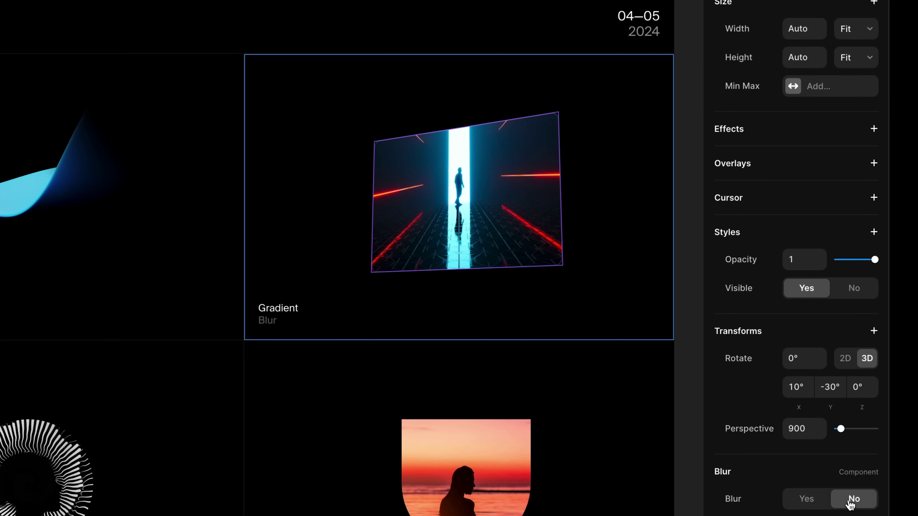
click(810, 500)
click(845, 499)
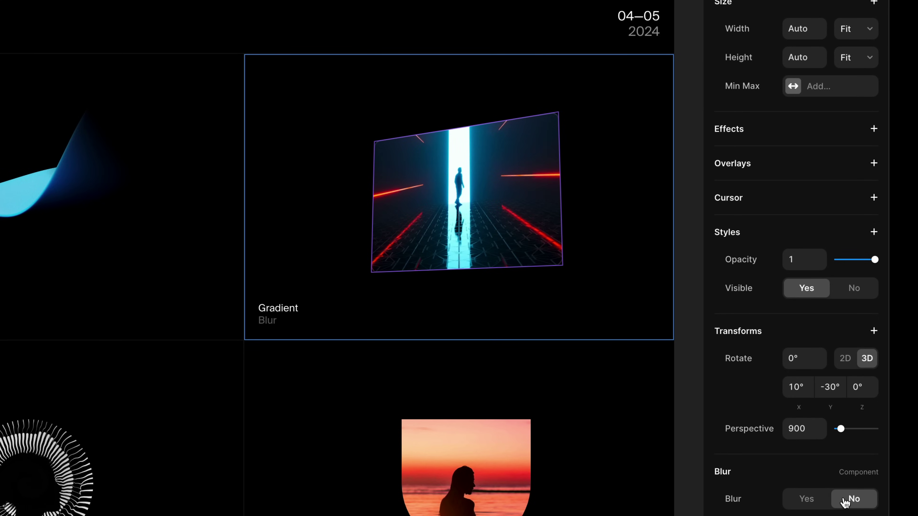
click(816, 501)
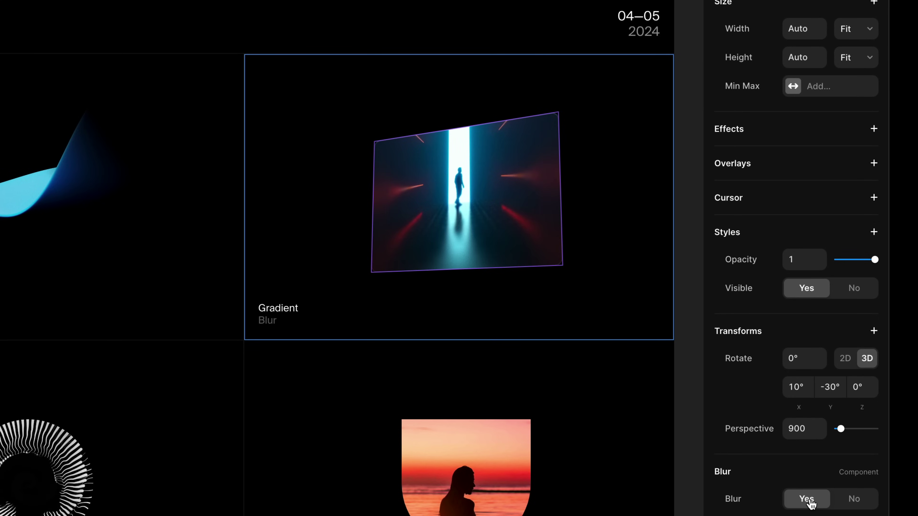
click(849, 502)
click(807, 501)
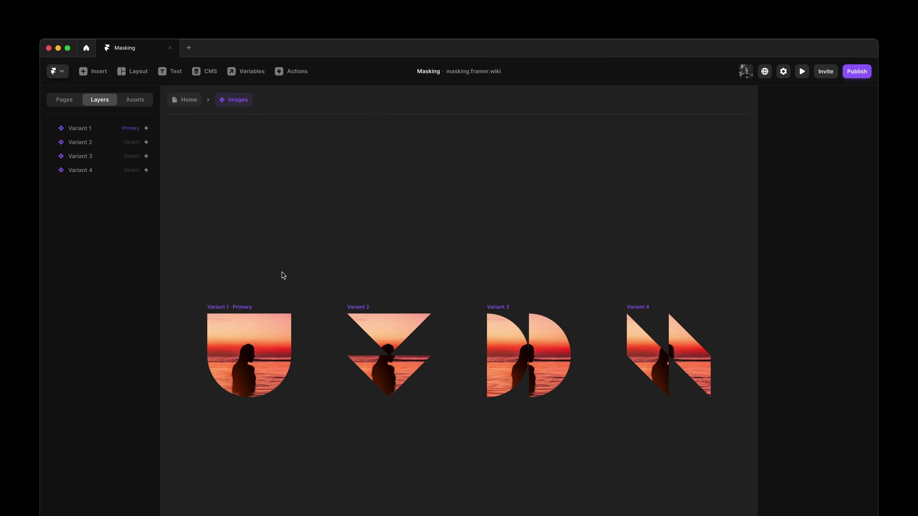
Inspect Variant 1's image mask settings, then compare Variants 2, 3, 4 and 1
click(257, 307)
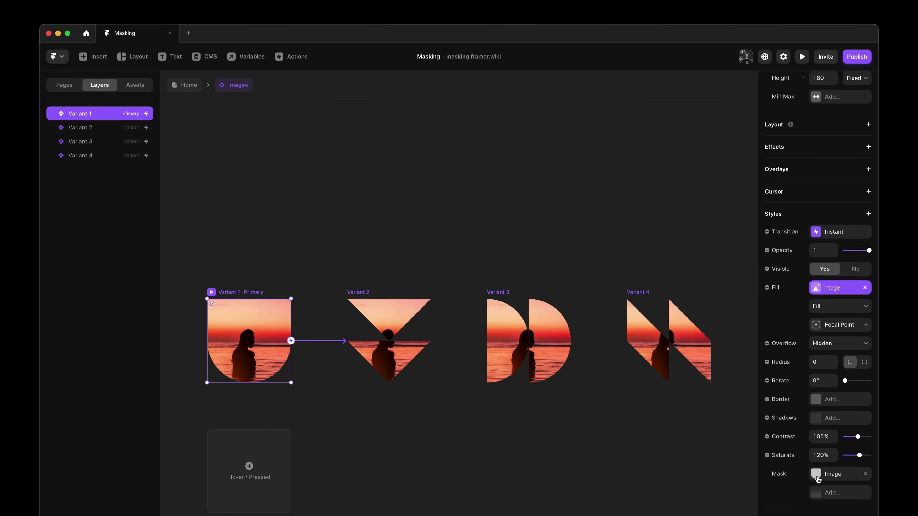
click(837, 371)
mouse_move(725, 358)
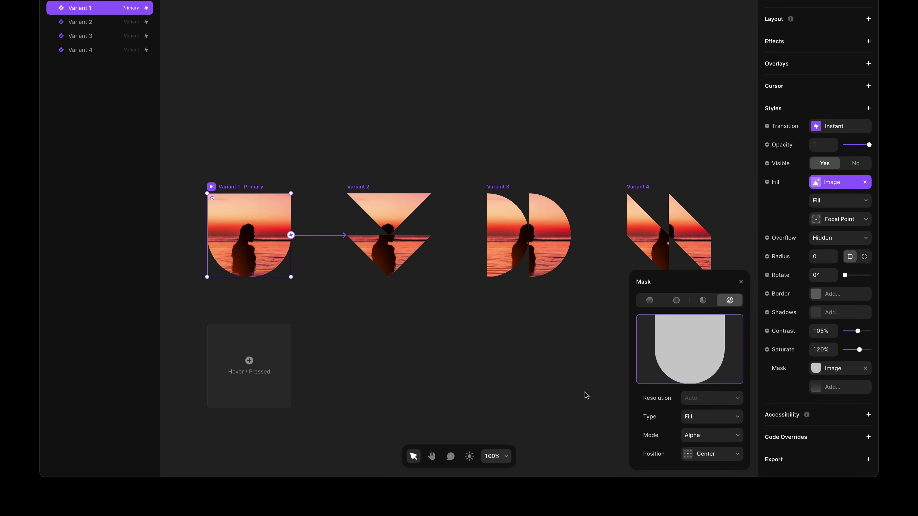
click(369, 185)
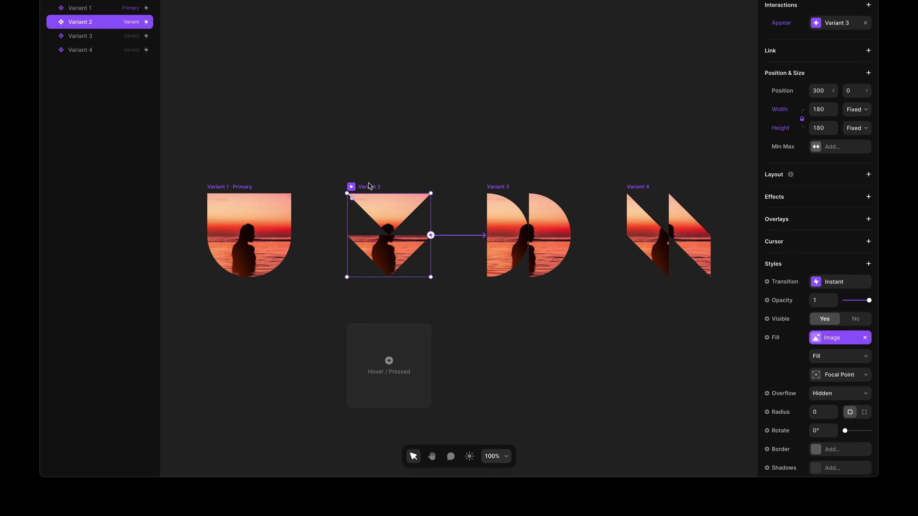
click(501, 188)
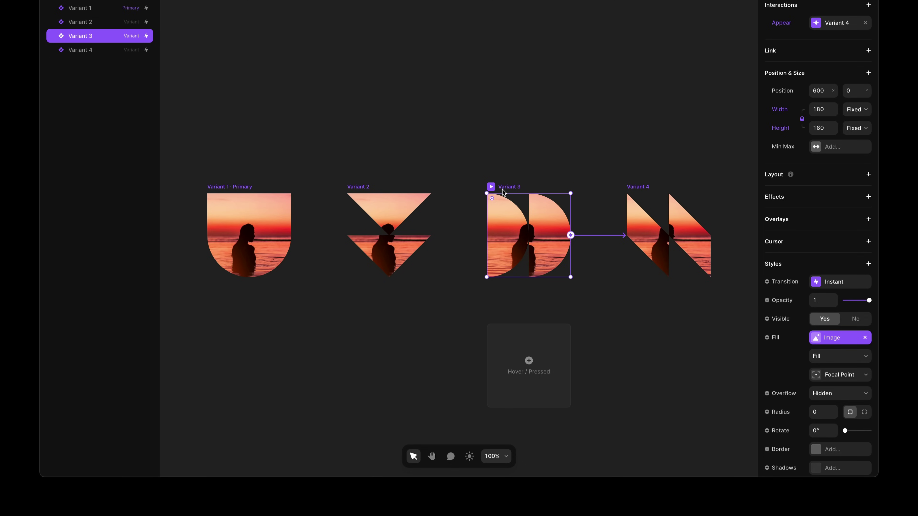
click(640, 188)
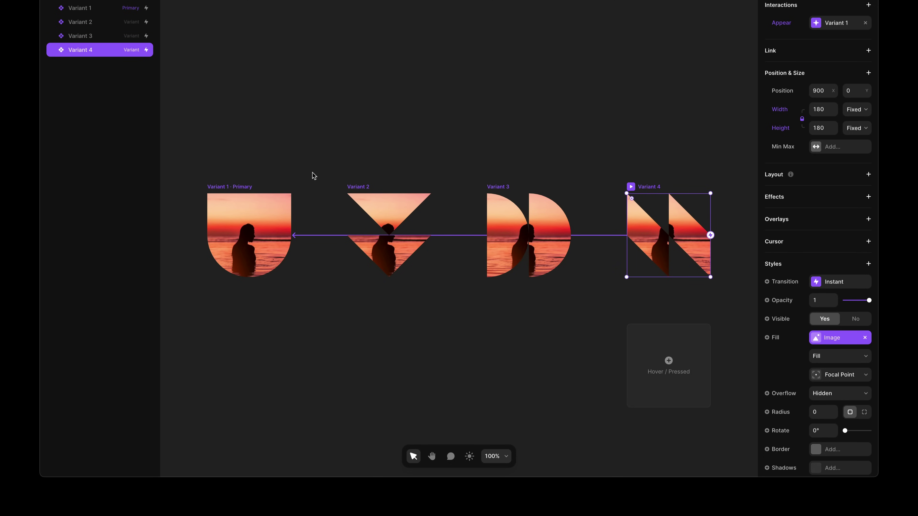
click(255, 186)
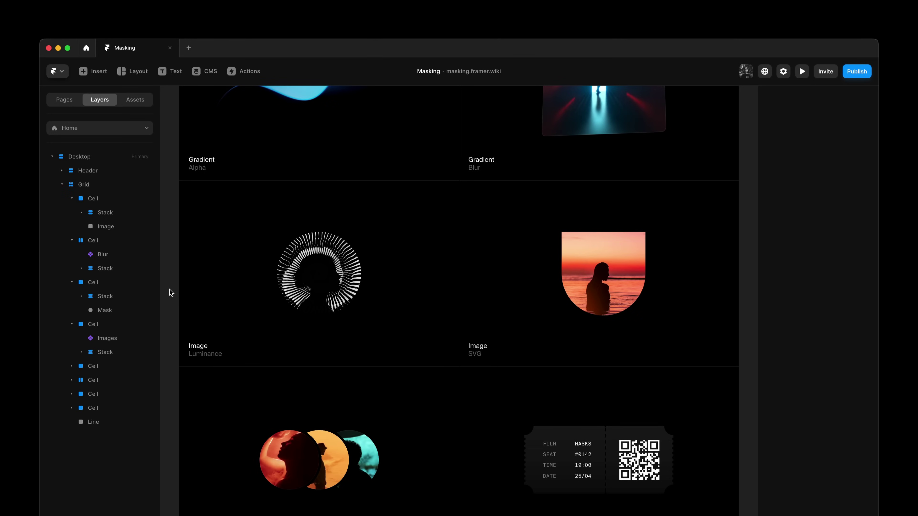
click(333, 303)
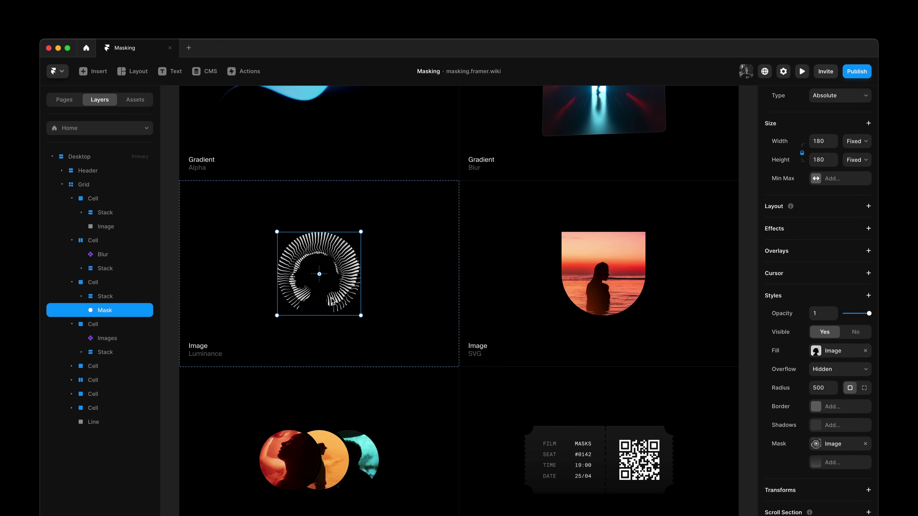
click(827, 351)
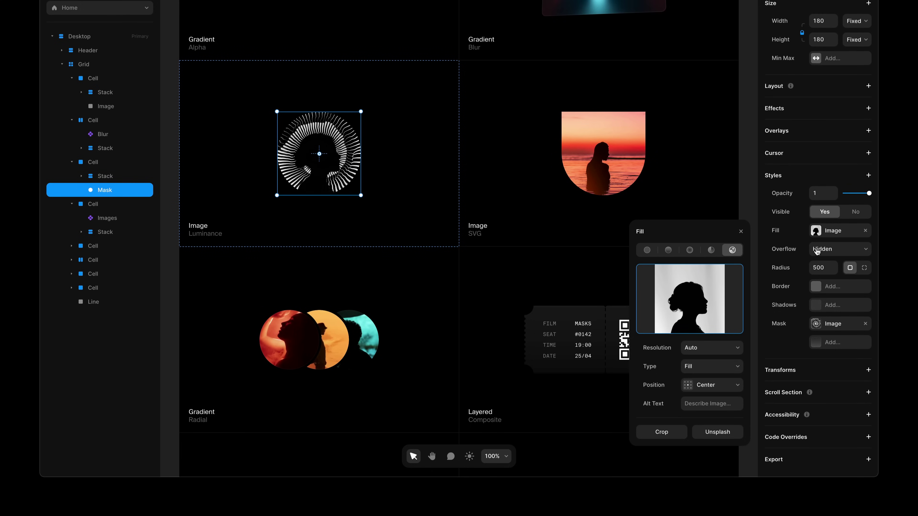
click(828, 235)
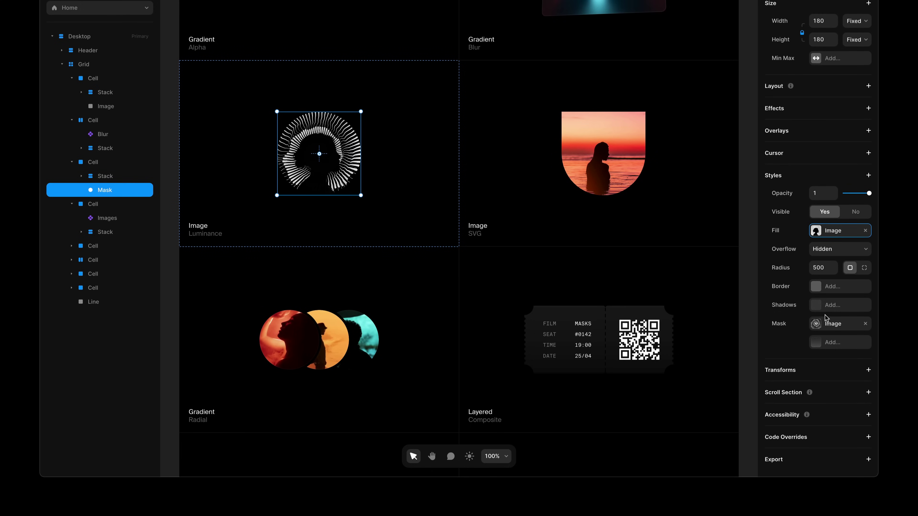
click(827, 325)
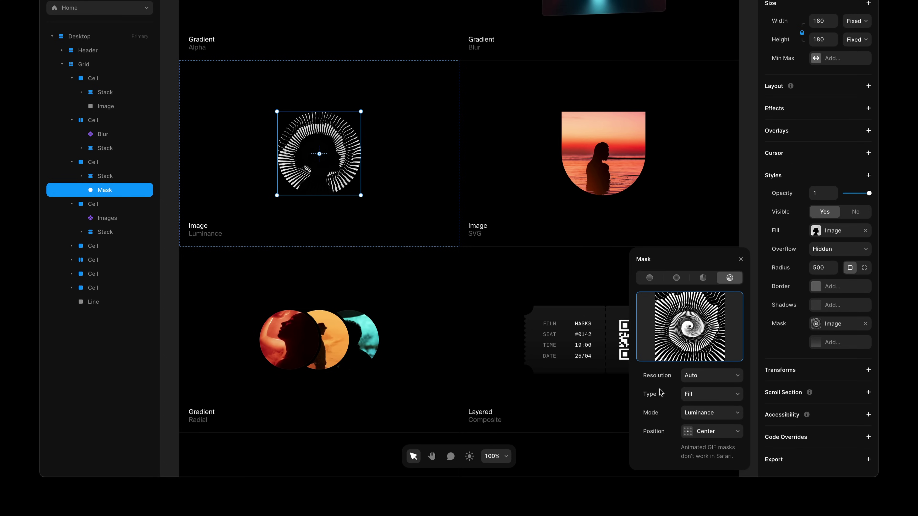
mouse_move(657, 351)
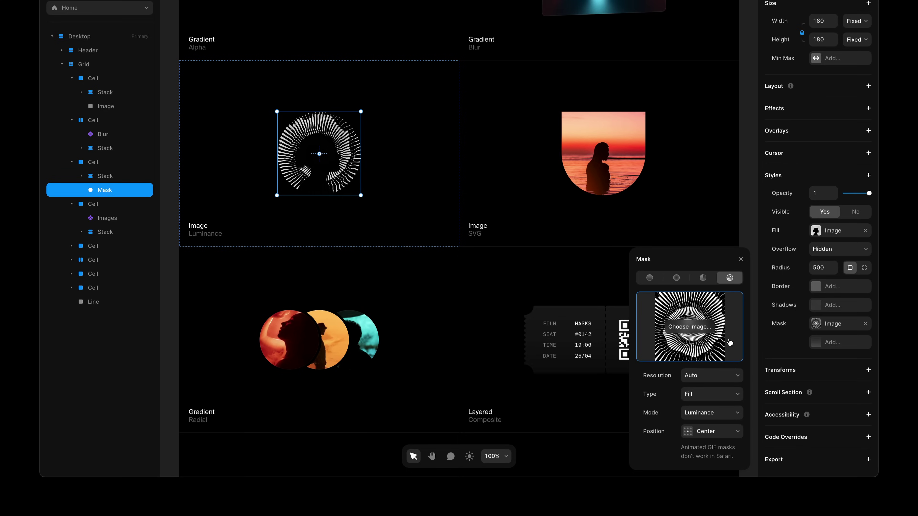
click(740, 259)
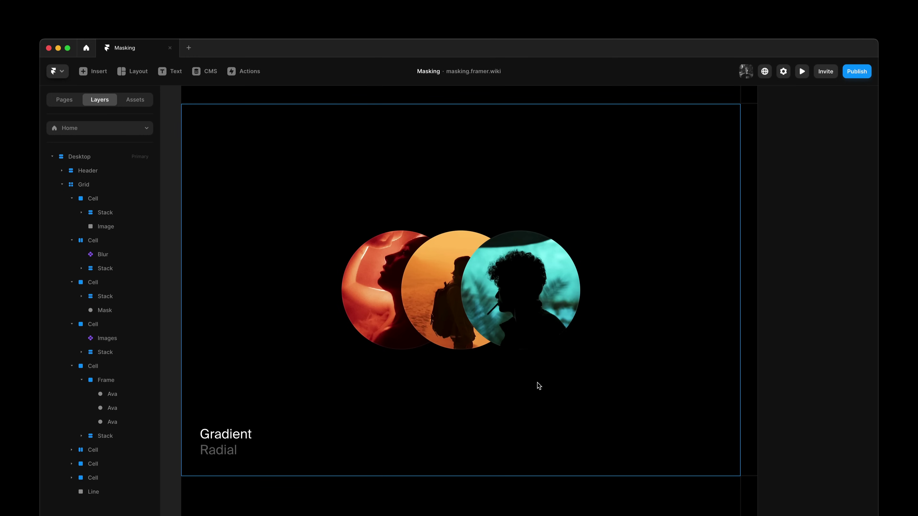
Give the teal avatar circle a Radial mask, pushing the fade stop out and shifting its centre left
click(539, 339)
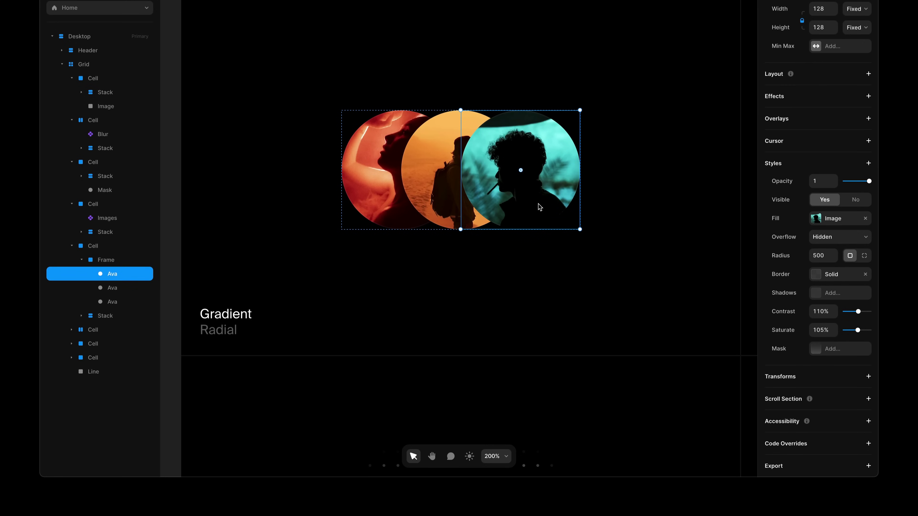
click(833, 350)
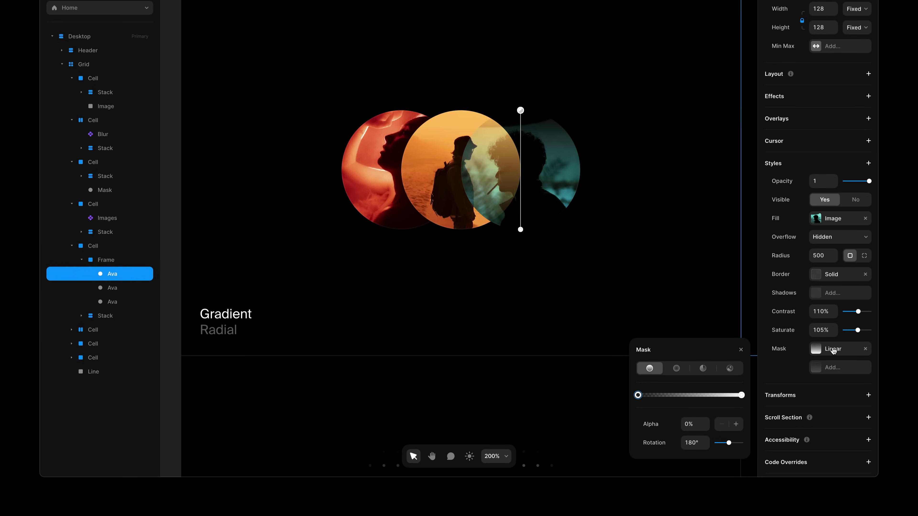
click(677, 368)
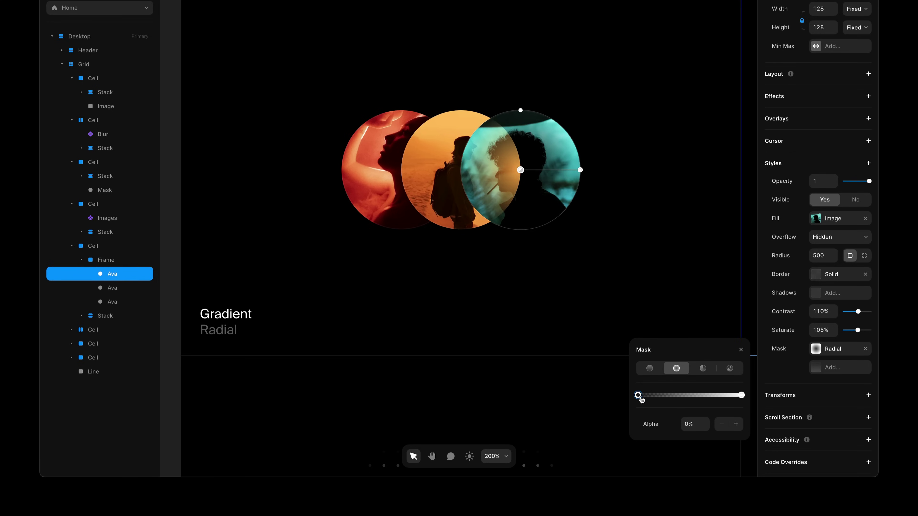
drag(639, 396, 741, 396)
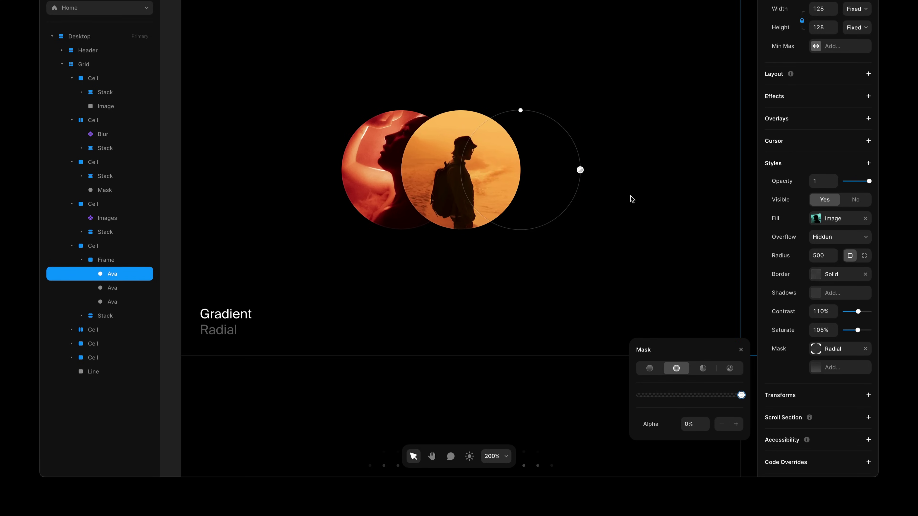
drag(580, 170, 519, 170)
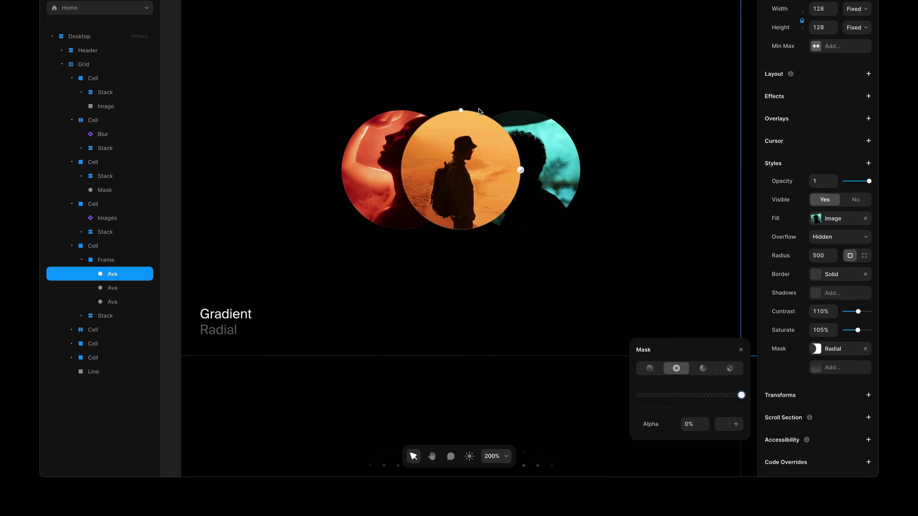
drag(462, 109, 461, 105)
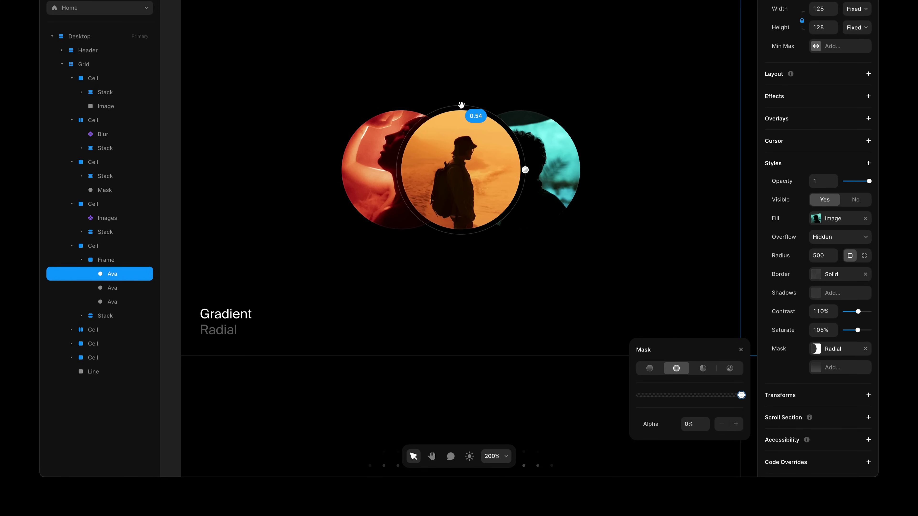
click(495, 95)
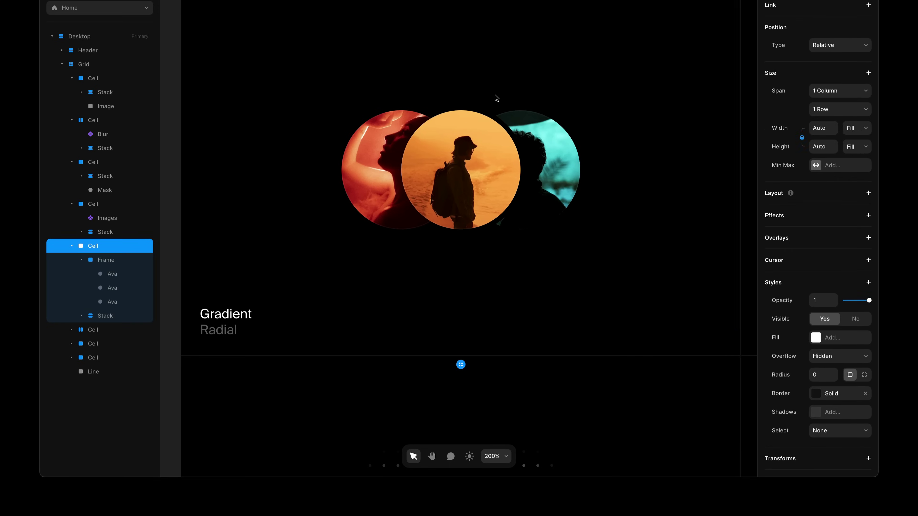
click(543, 135)
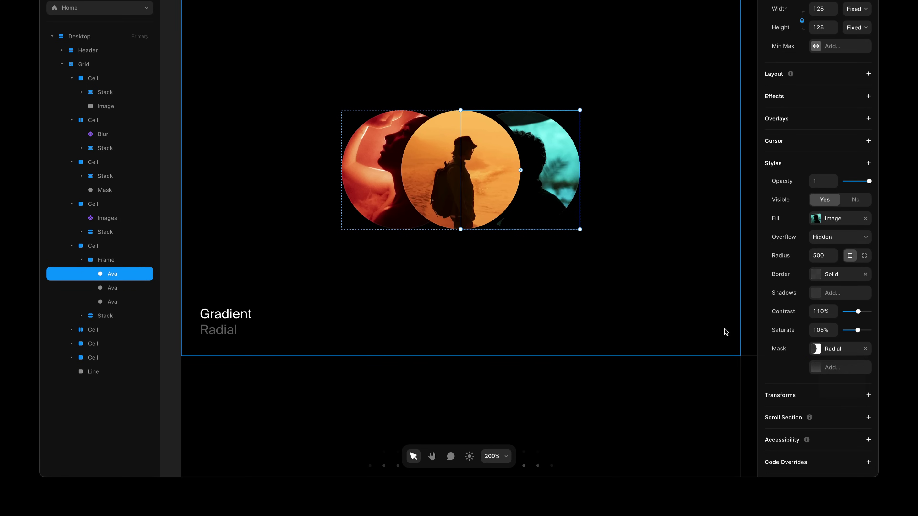
Apply a Radial mask to the middle orange avatar circle
click(119, 289)
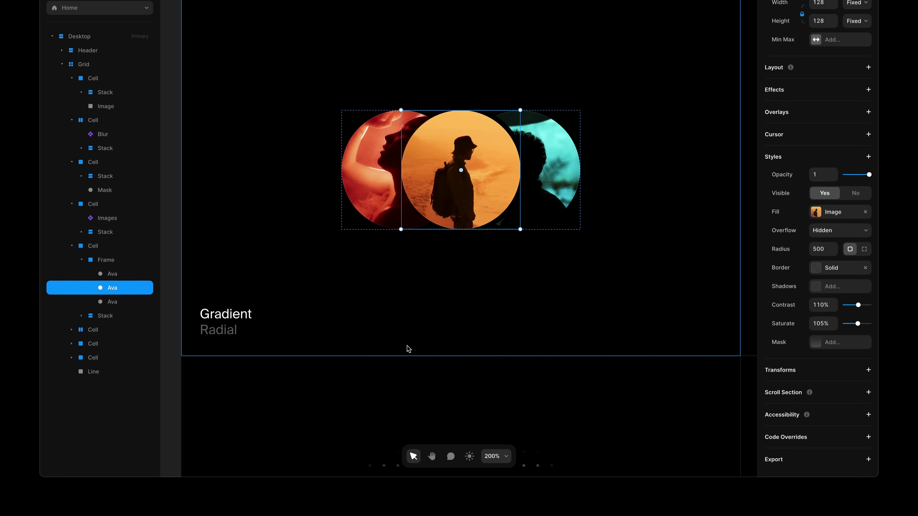
click(818, 345)
click(829, 363)
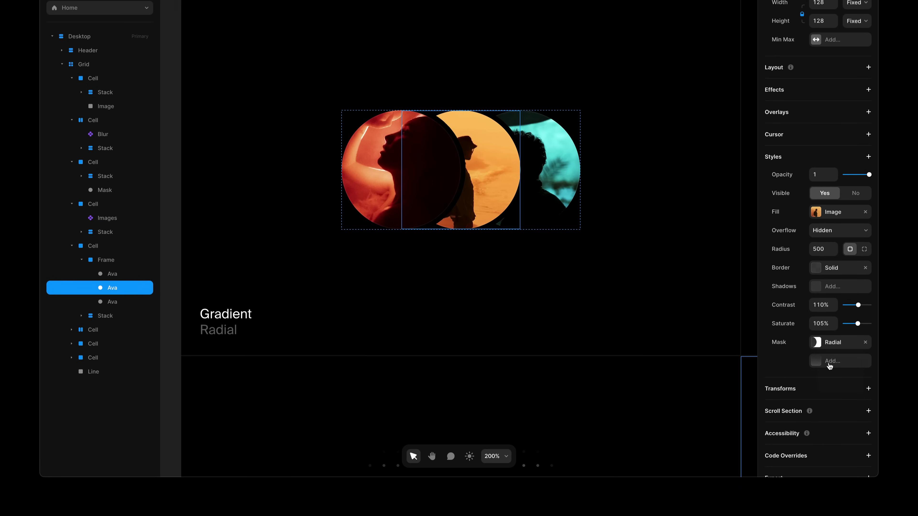
click(637, 299)
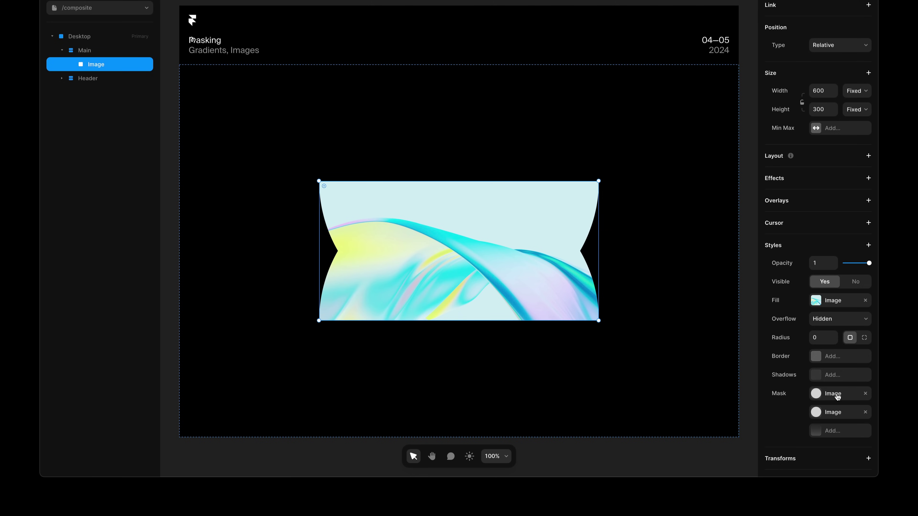
Open the second Image mask's settings, then the first's, showing Bottom Center position
click(837, 397)
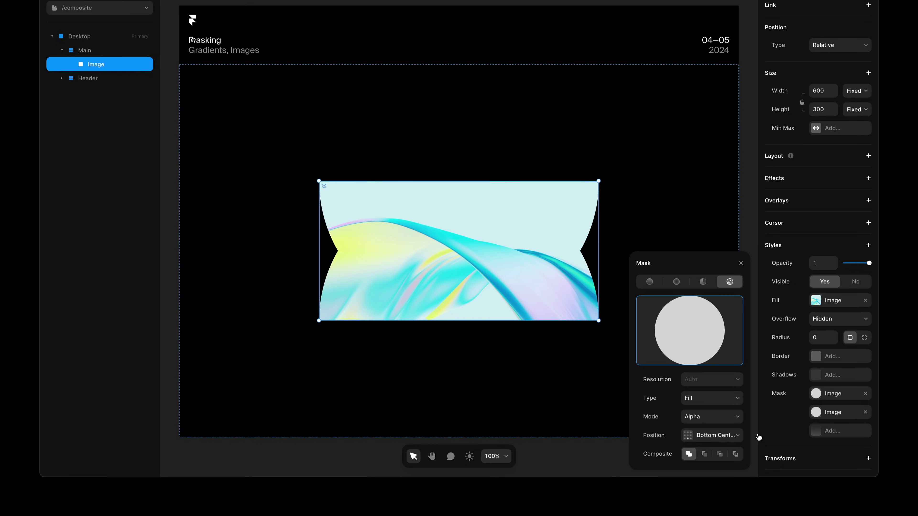
click(841, 413)
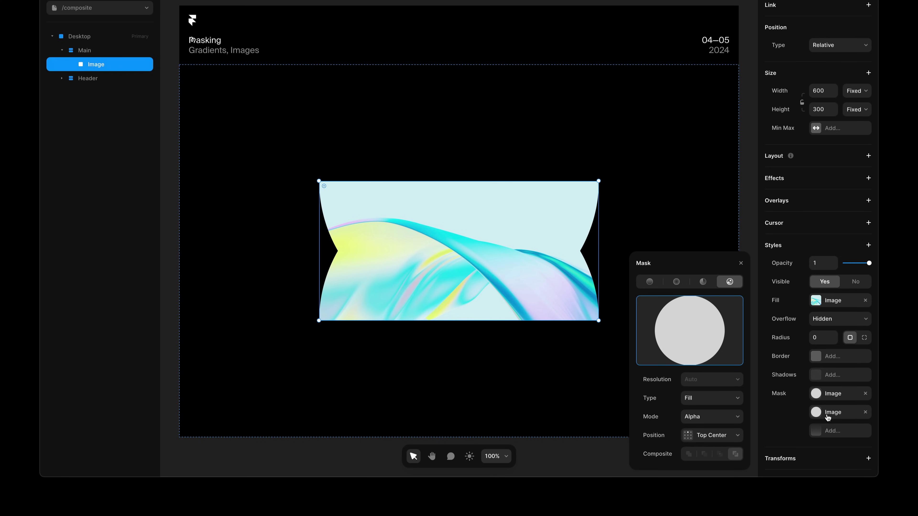
click(836, 397)
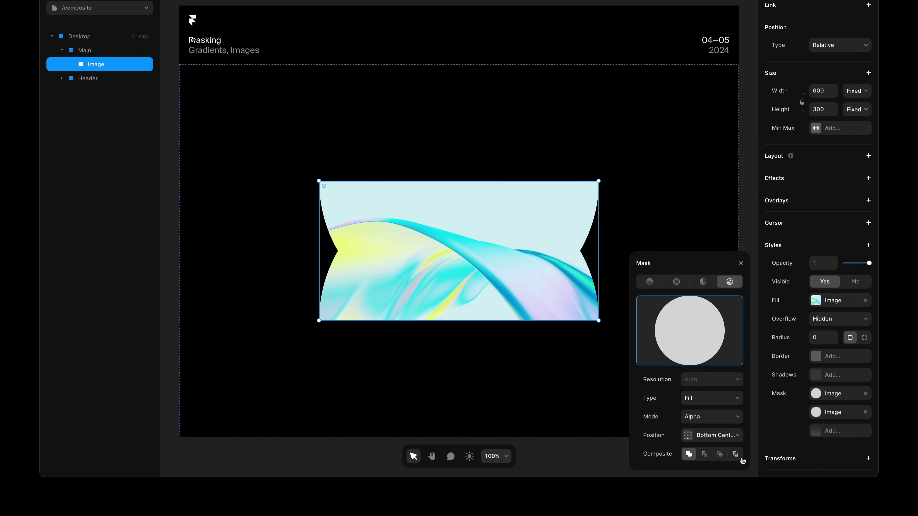
Compare the Composite modes and settle on intersect, keeping only the lens-shaped overlap
click(707, 456)
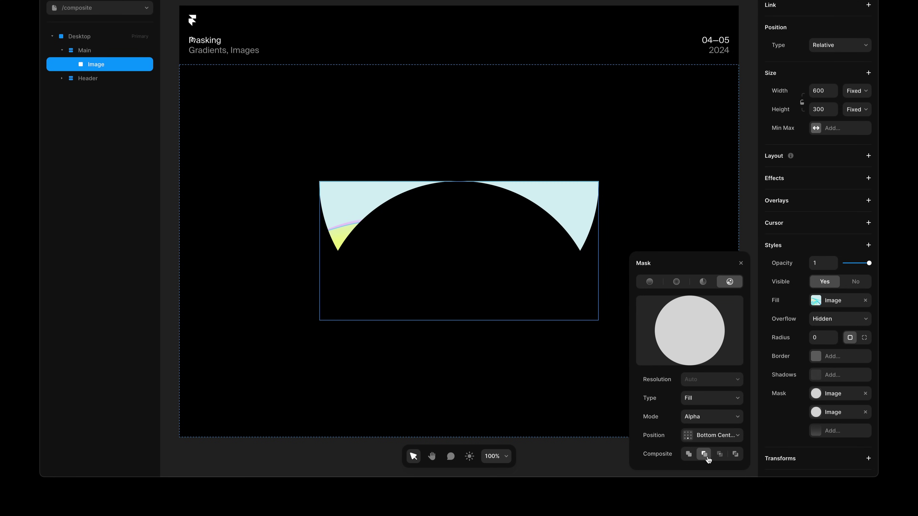
click(719, 458)
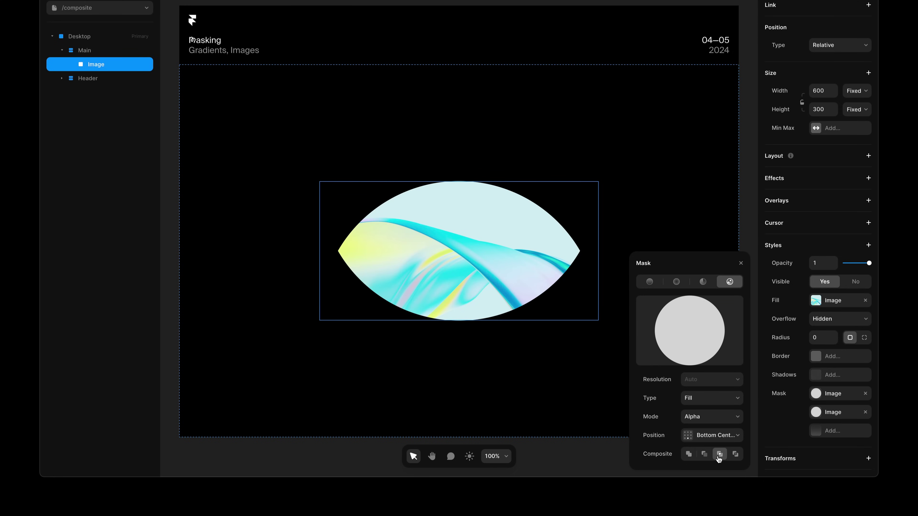
click(736, 455)
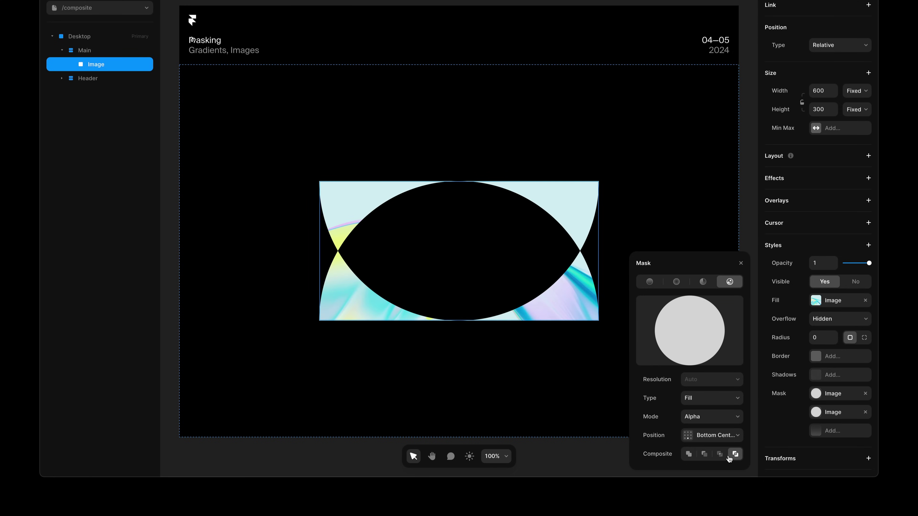
click(720, 457)
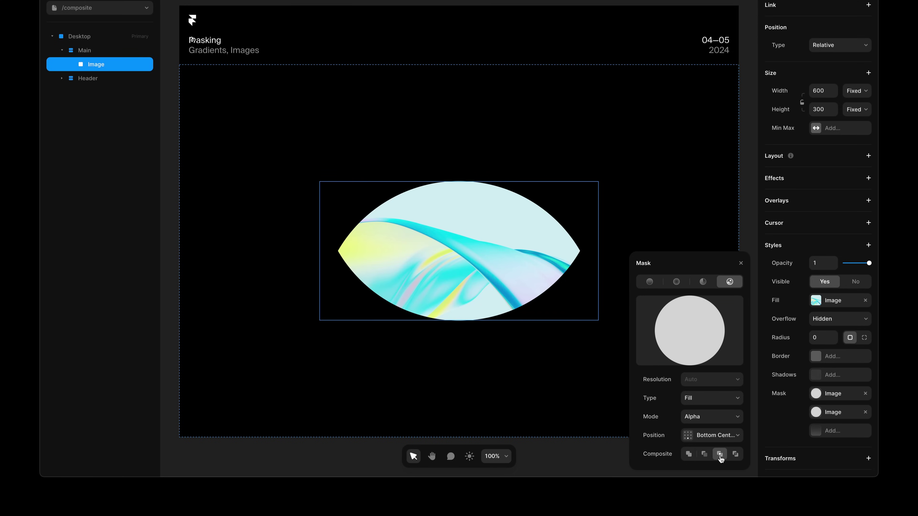
click(735, 456)
click(721, 457)
Move the second mask above the first and resize the Image box to about 570 × 302
drag(831, 416, 839, 397)
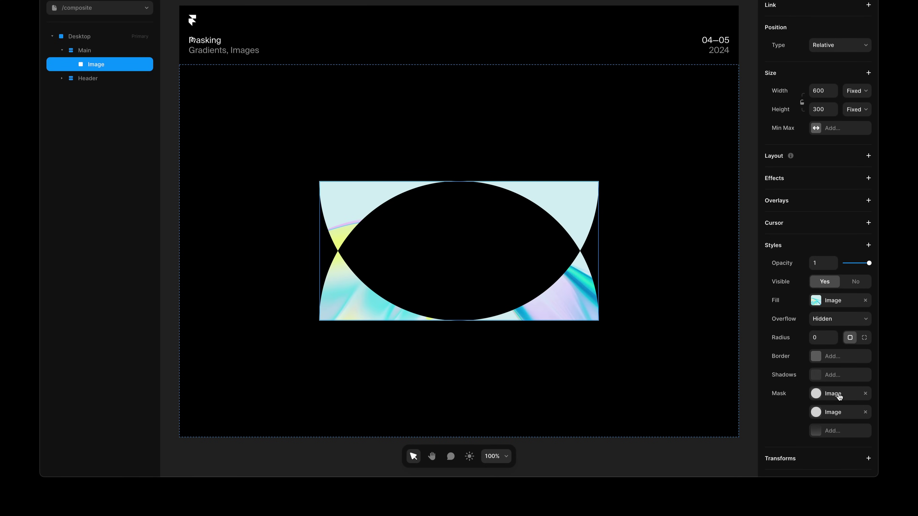
click(839, 396)
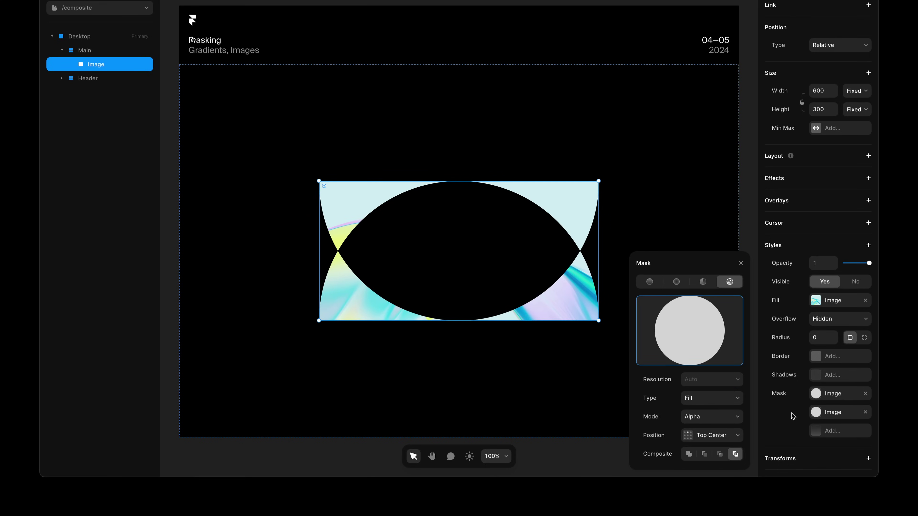
click(827, 398)
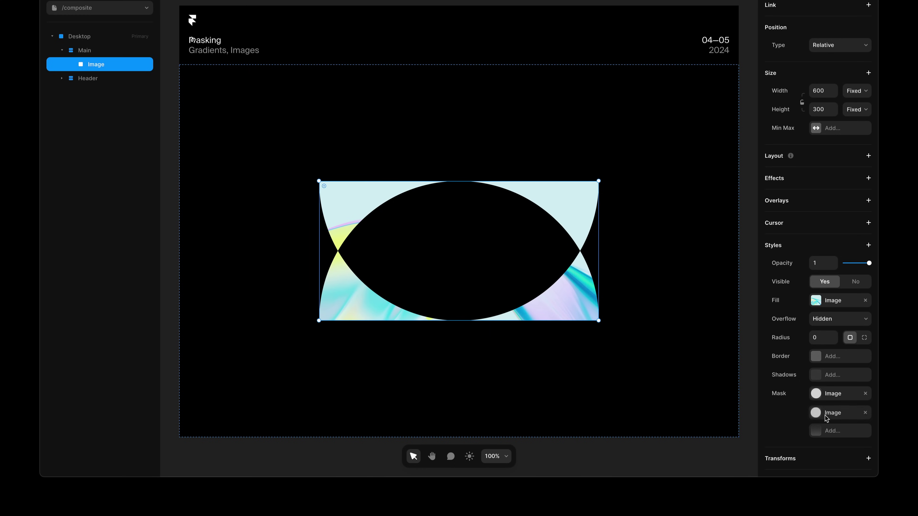
mouse_move(828, 416)
mouse_down()
mouse_move(830, 398)
mouse_move(830, 415)
mouse_up()
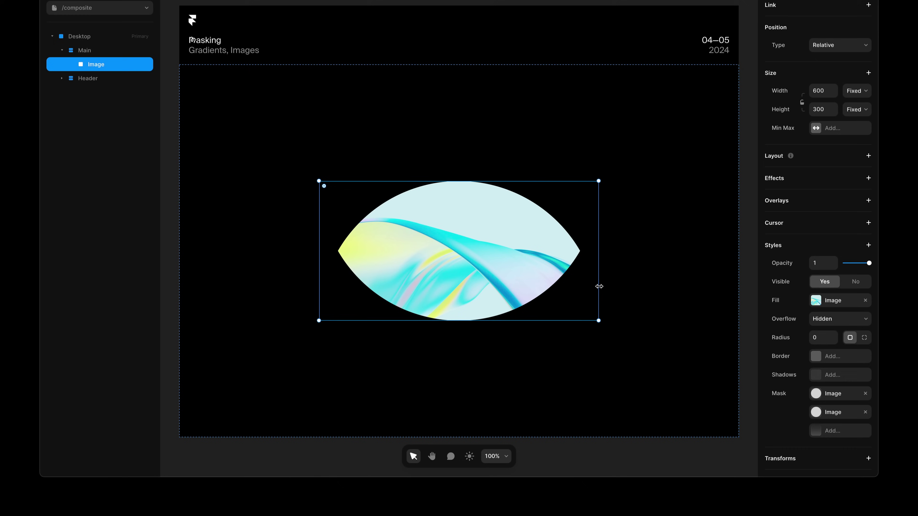
mouse_move(599, 286)
mouse_down()
mouse_move(543, 303)
mouse_move(685, 301)
mouse_move(550, 308)
mouse_move(675, 305)
mouse_move(562, 312)
mouse_move(561, 382)
mouse_move(562, 294)
mouse_move(568, 392)
mouse_move(570, 263)
mouse_move(569, 349)
mouse_move(569, 318)
mouse_move(629, 297)
mouse_move(602, 302)
mouse_up()
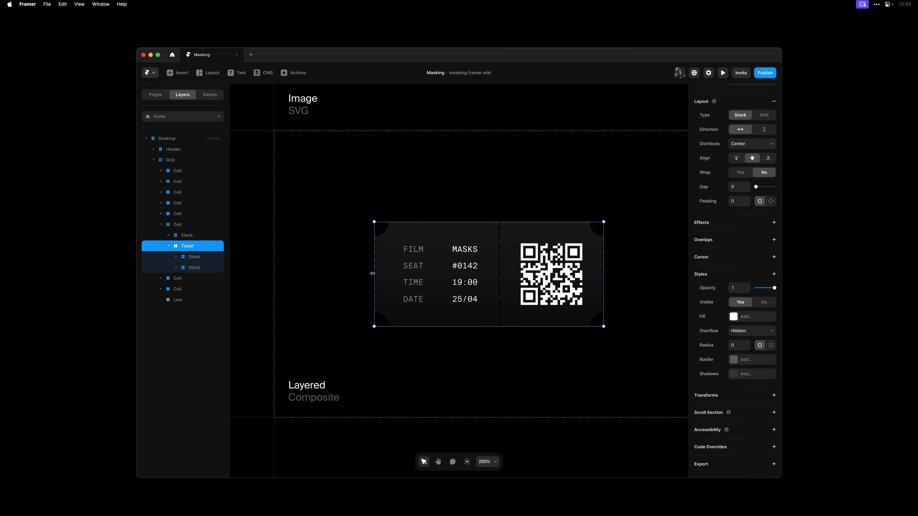
Widen the centred ticket to about 399 × 146 and inspect its QR Stack's two image masks
drag(372, 273, 388, 345)
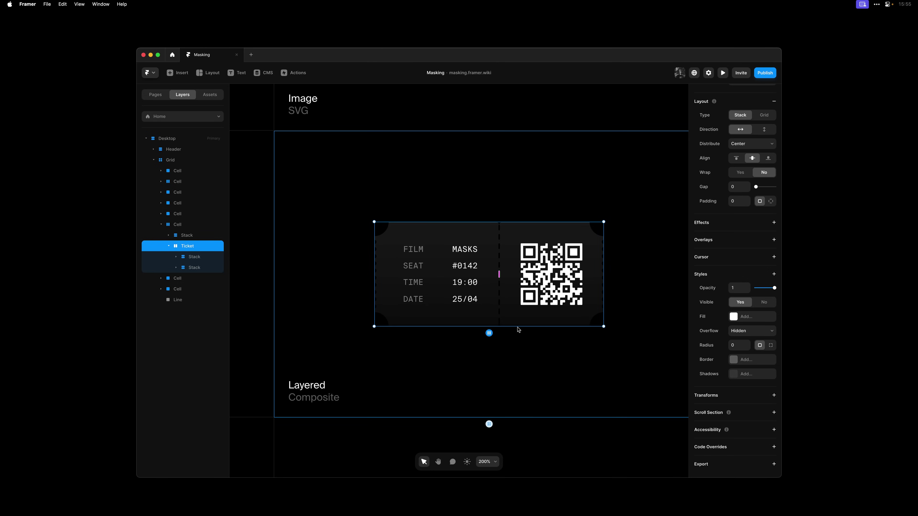
click(205, 267)
click(743, 345)
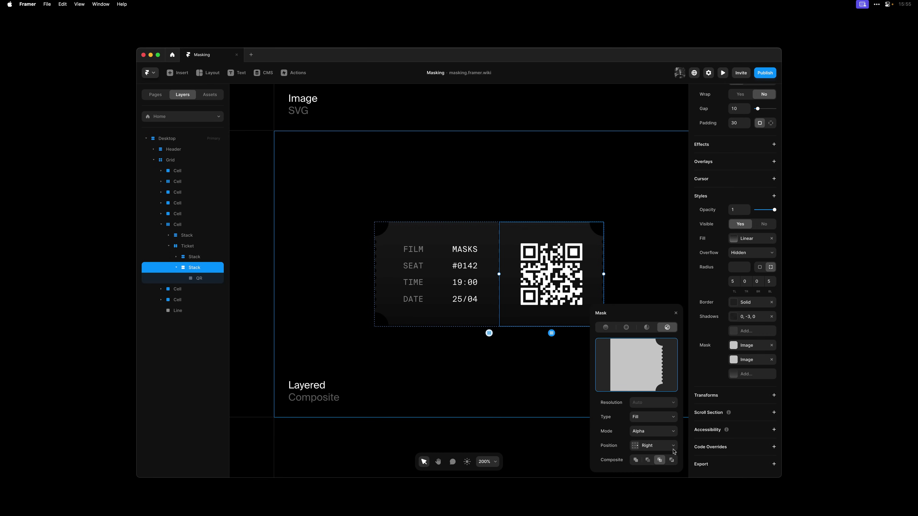
click(741, 361)
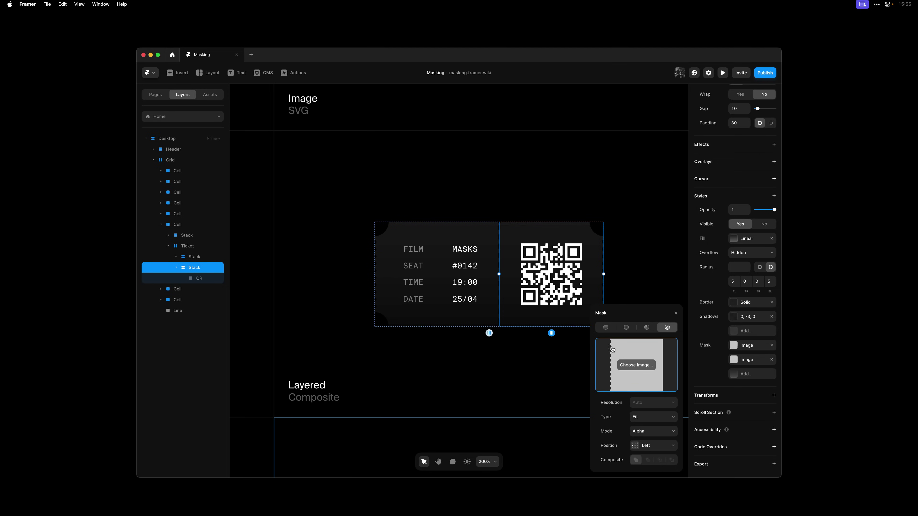
click(624, 276)
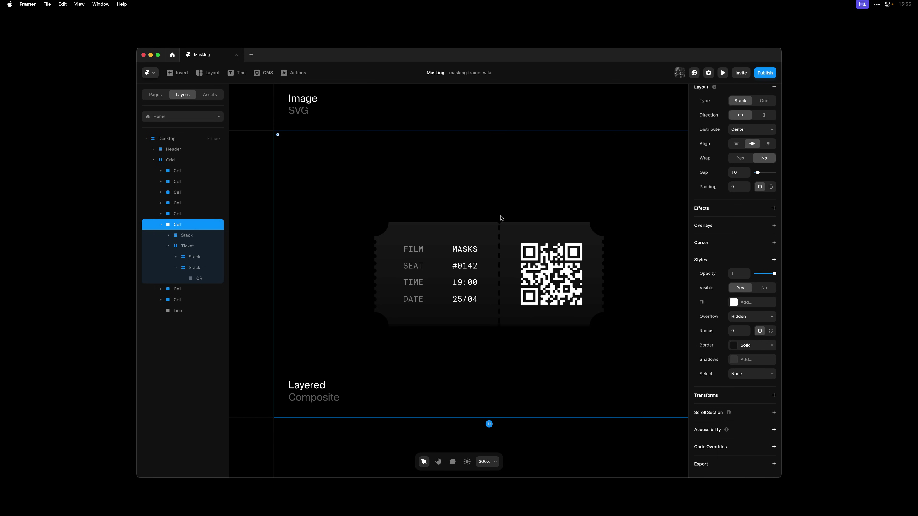
Inspect the left Stack's Image, Linear and third Image masks, the last set to Fit, Alpha, Right
double_click(444, 246)
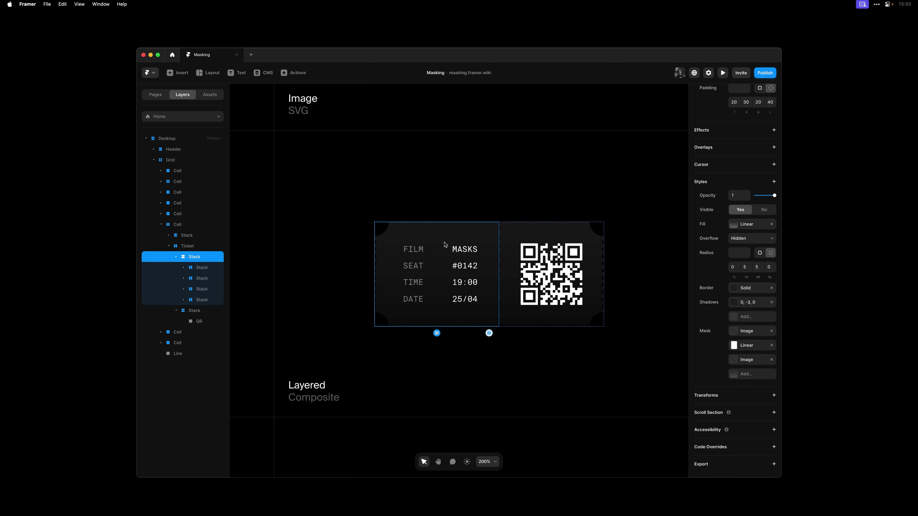
click(741, 332)
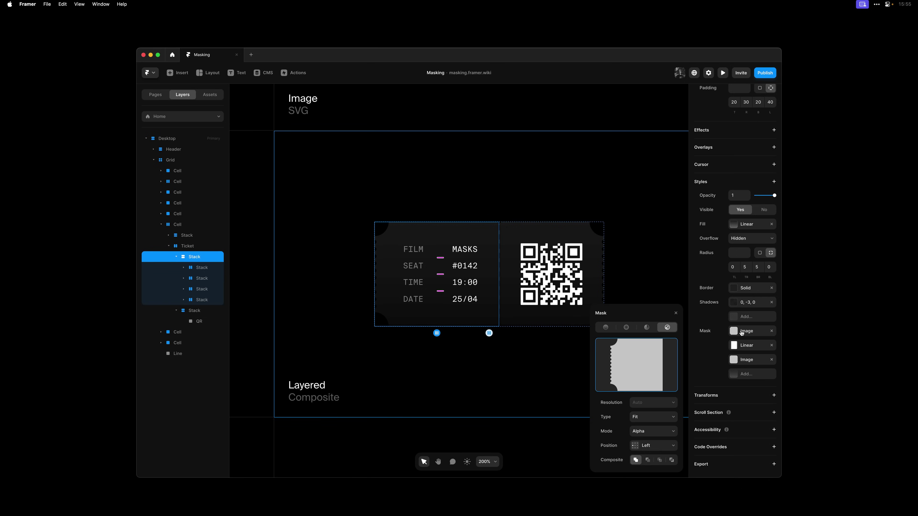
click(742, 332)
click(742, 347)
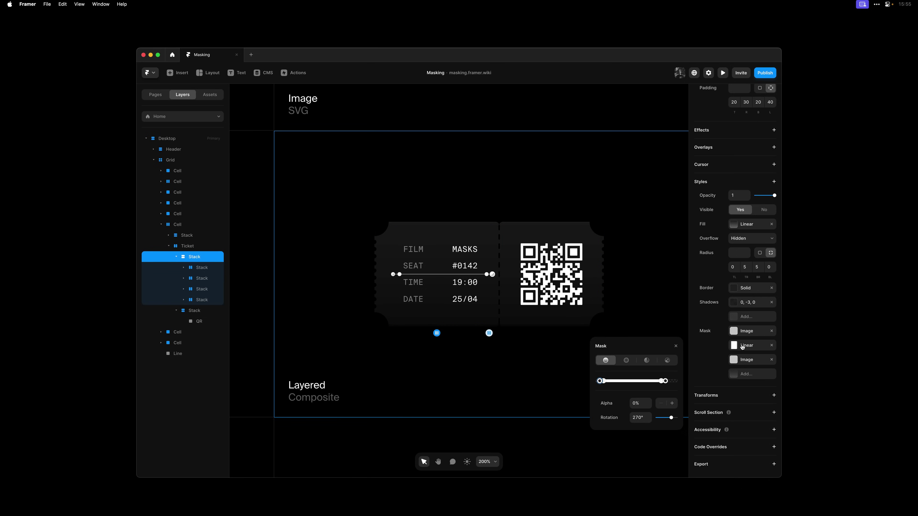
click(742, 347)
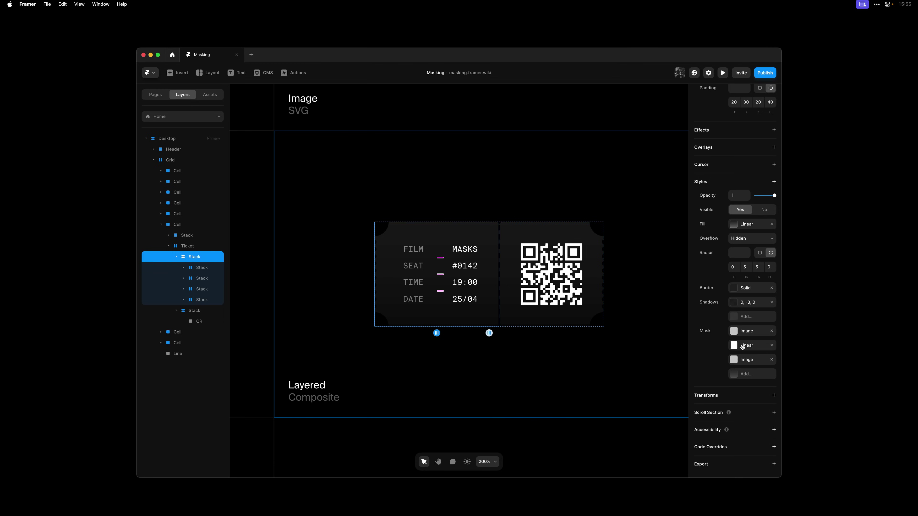
click(743, 360)
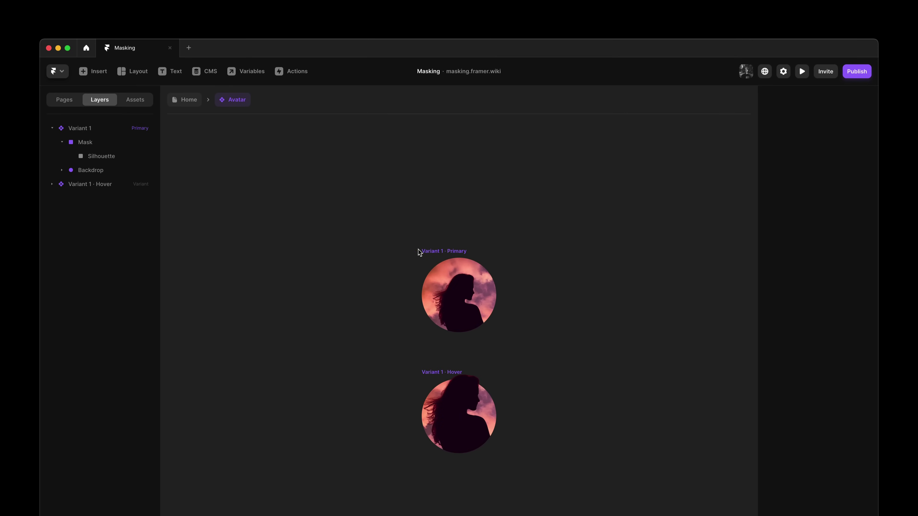
Inspect the Avatar's Variant 1 Mask layer image mask and the Hover variant's Silhouette
click(430, 250)
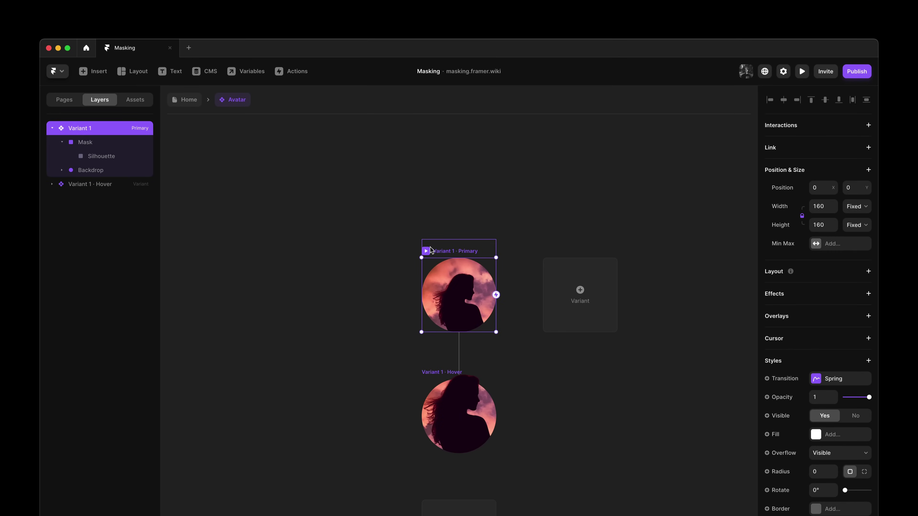
click(82, 143)
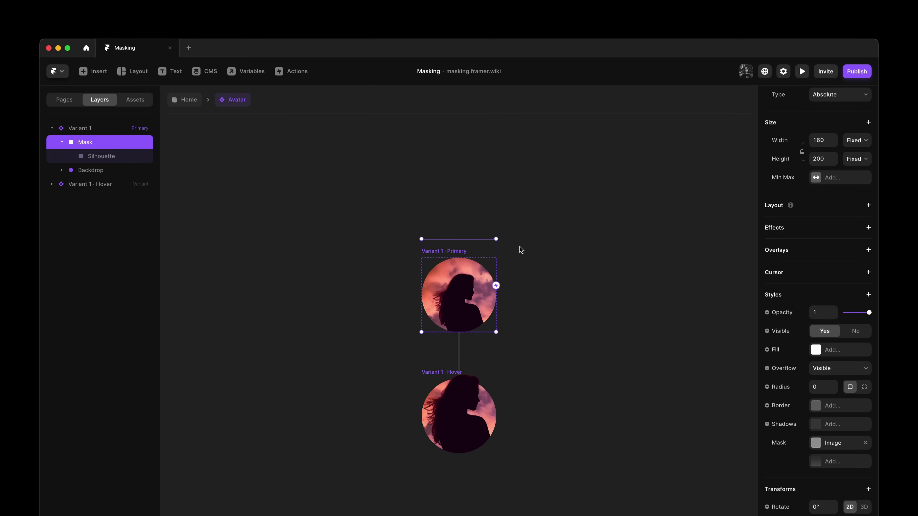
click(842, 447)
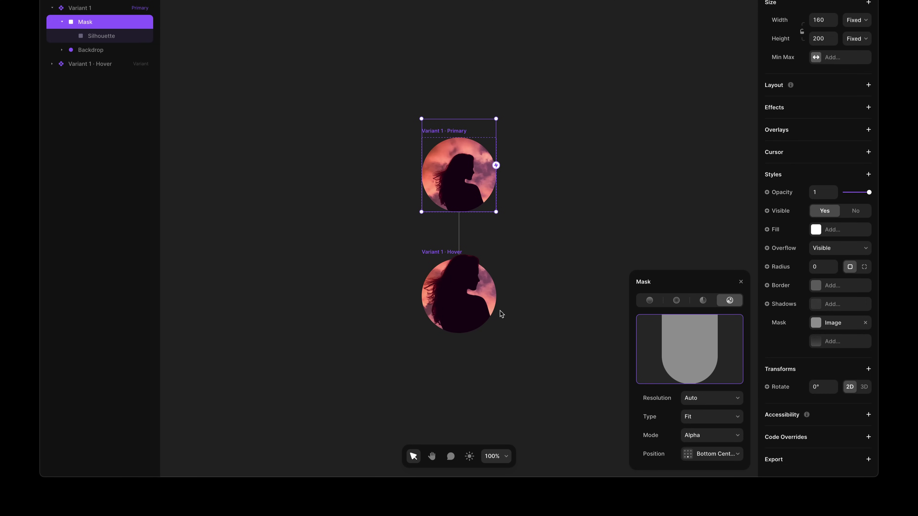
click(463, 313)
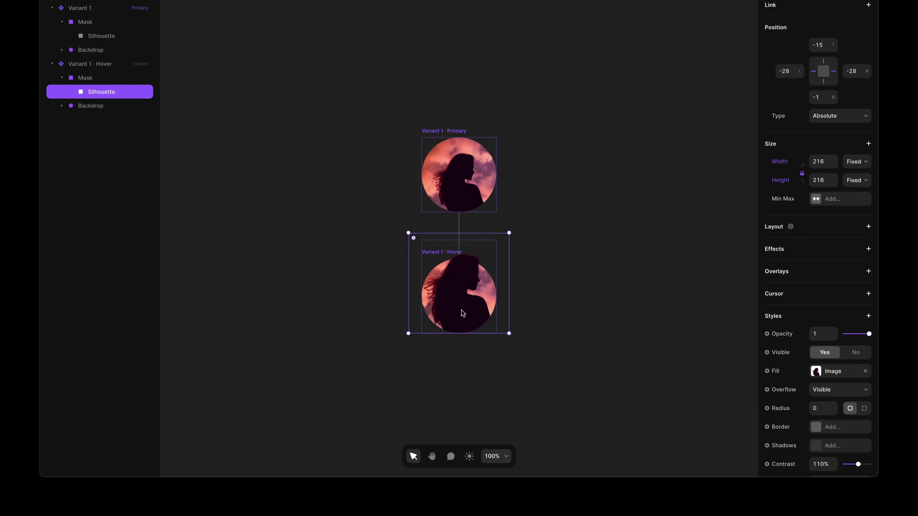
click(405, 176)
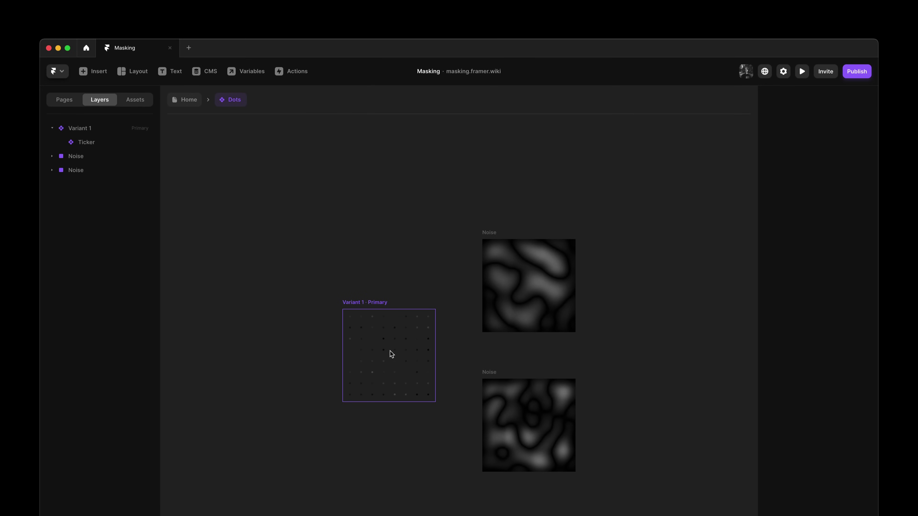
Set the Ticker's tiled dot image mask Scale to 75% for a finer pattern
click(391, 352)
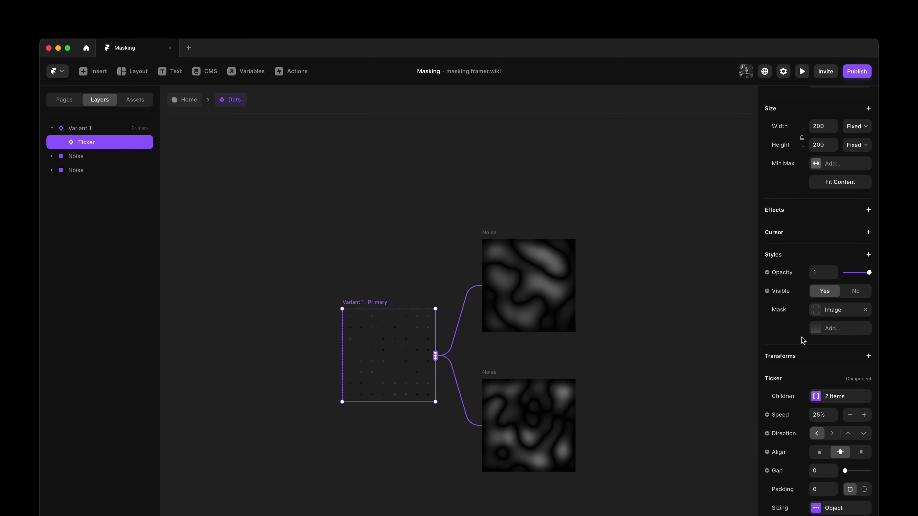
click(830, 312)
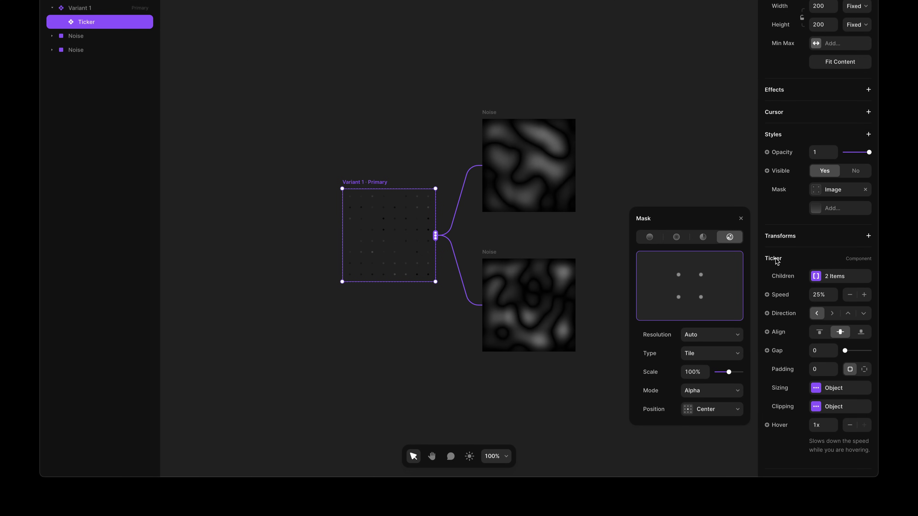
mouse_move(714, 295)
mouse_move(713, 313)
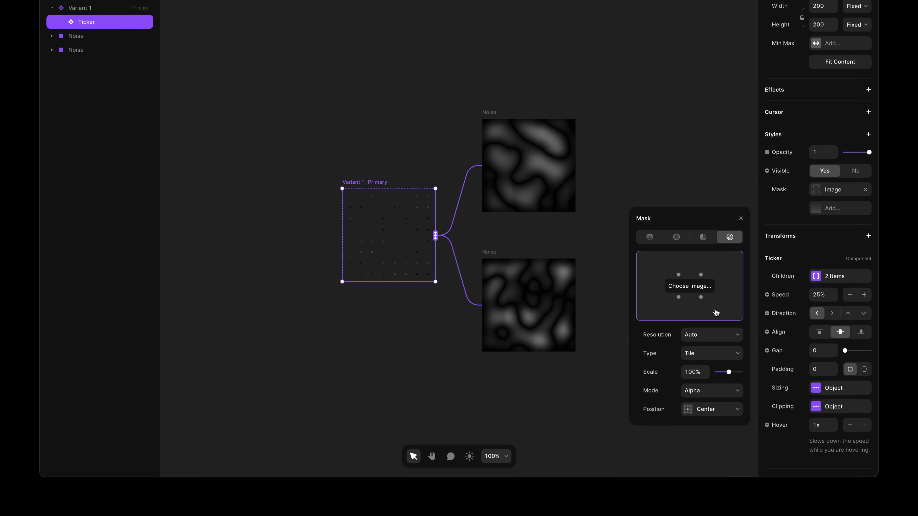
drag(729, 372, 726, 375)
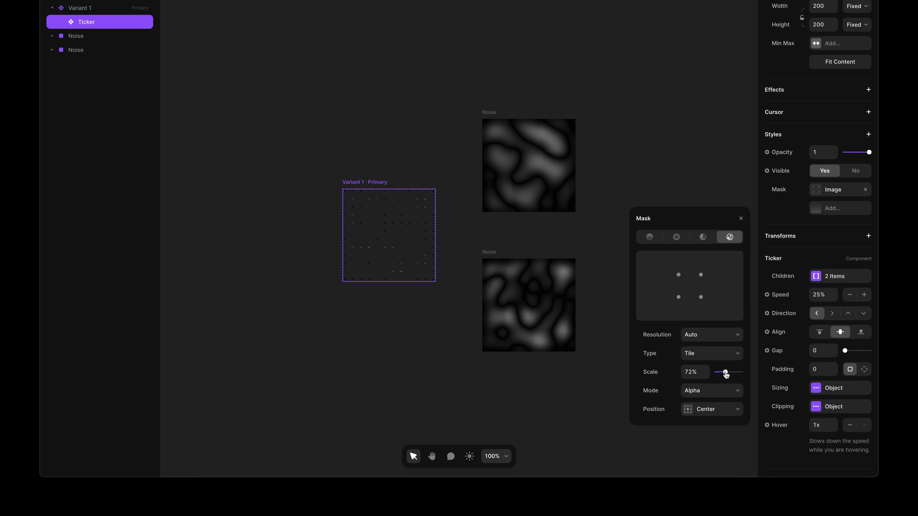
click(705, 369)
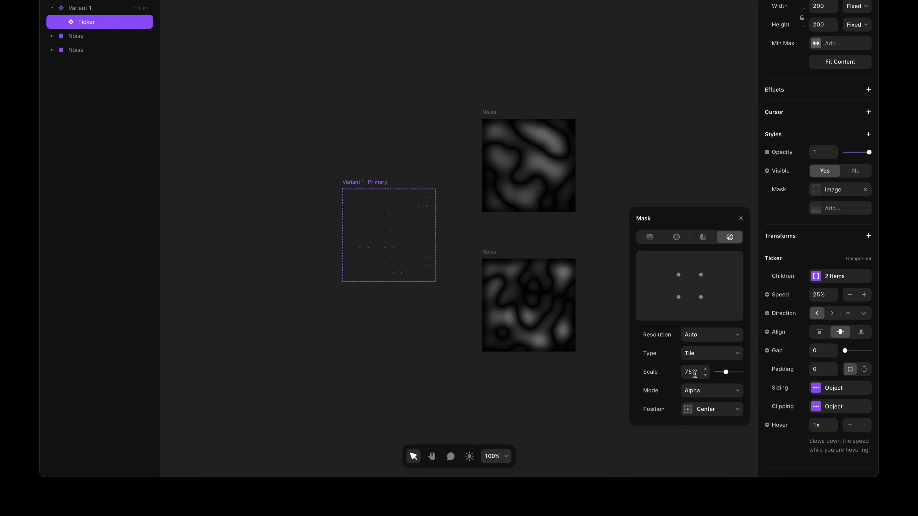
click(371, 160)
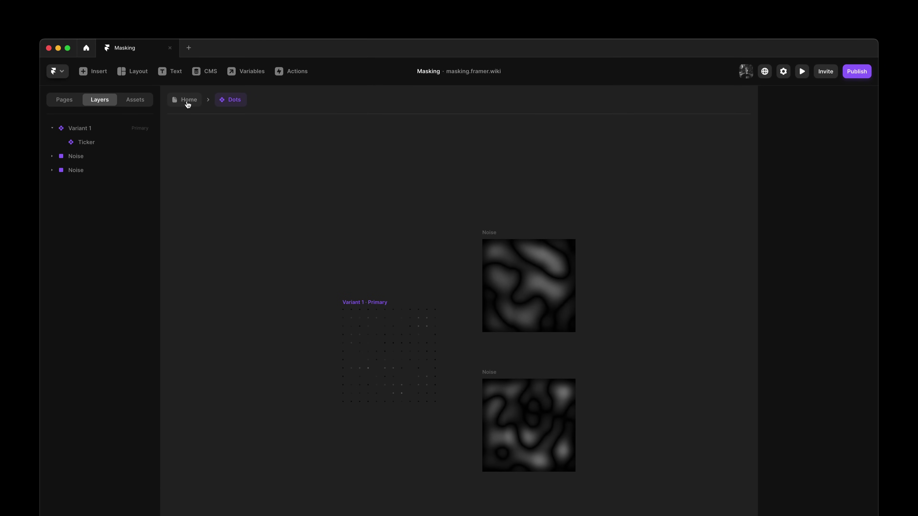
Preview the Home page and scroll down to the Radial, Composite, Ticker and Layered Alpha cards
click(187, 103)
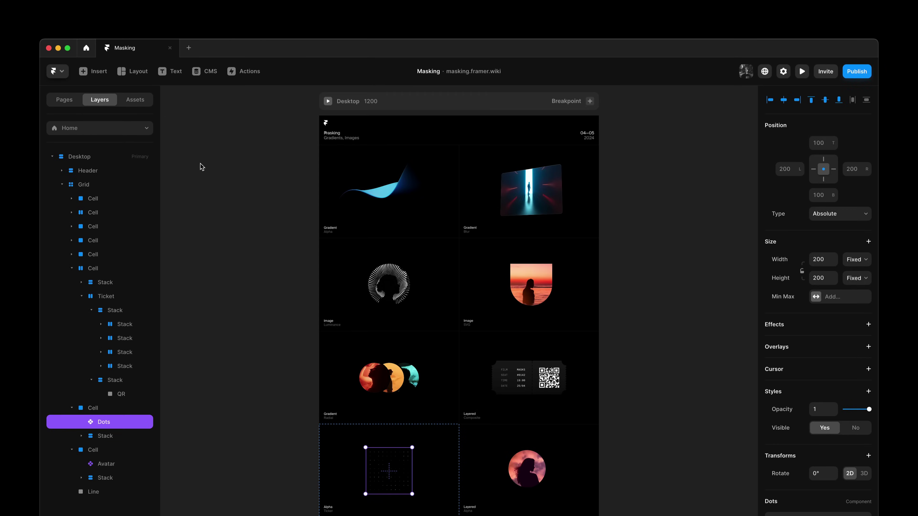
key(super+p)
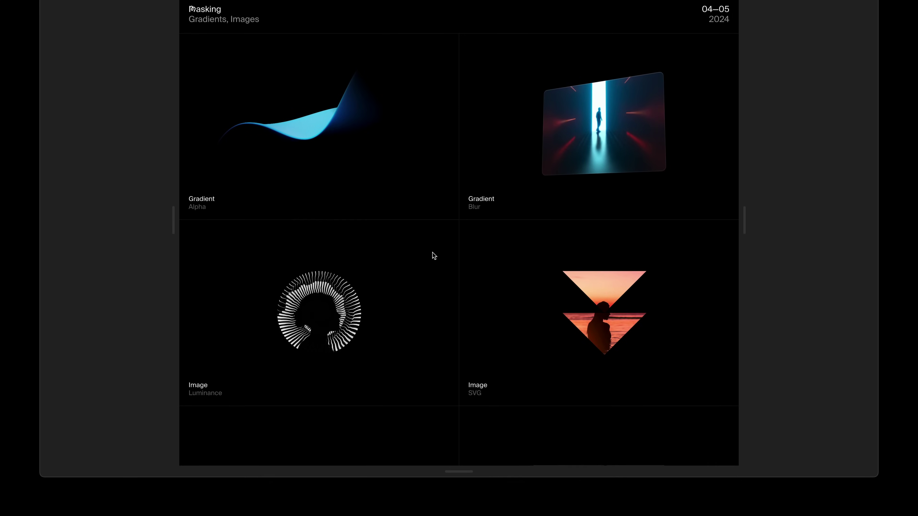
scroll(434, 256, down, 8)
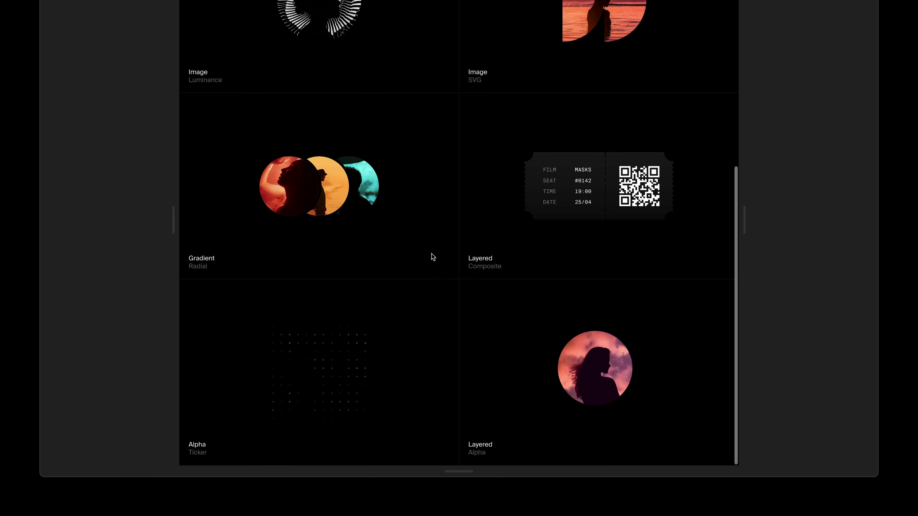